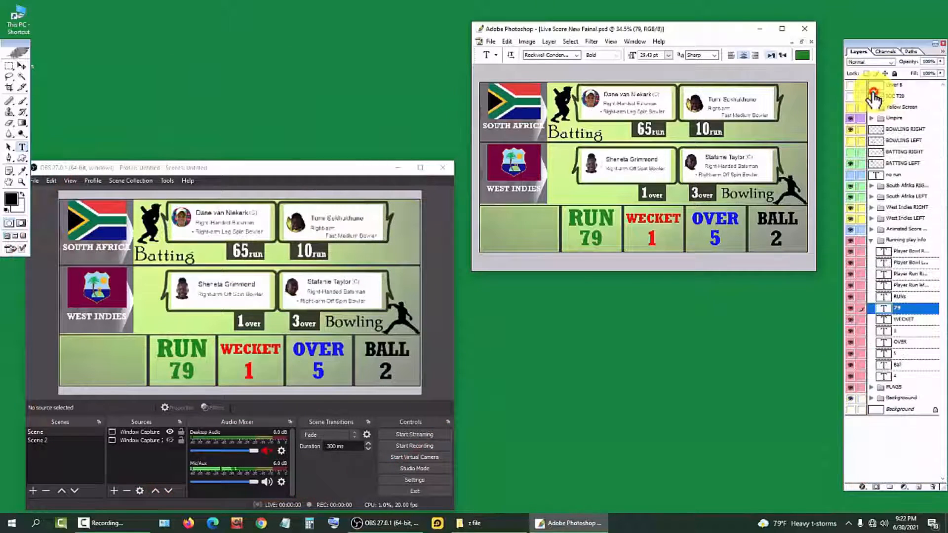
Update the scoreboard's match totals to 85 under RUN and 3 under BALL.
click(850, 129)
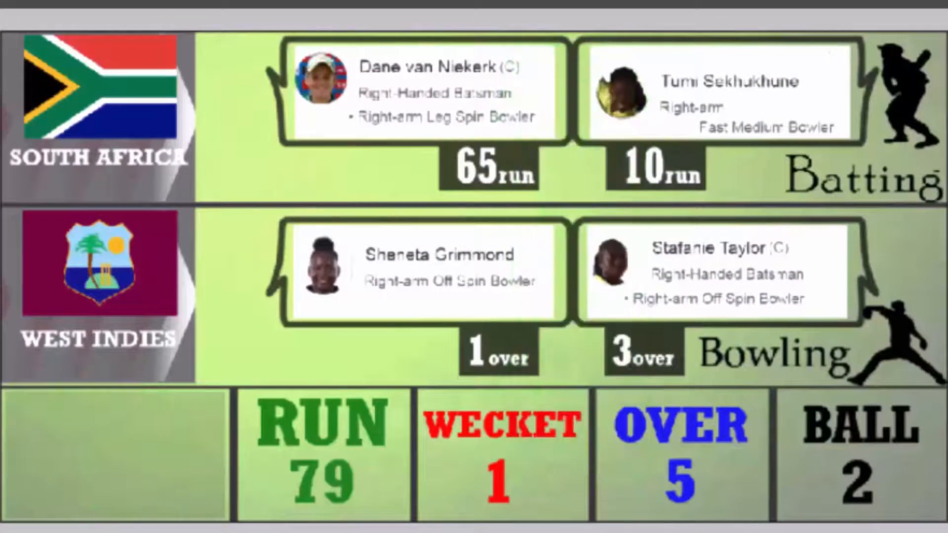
text(85)
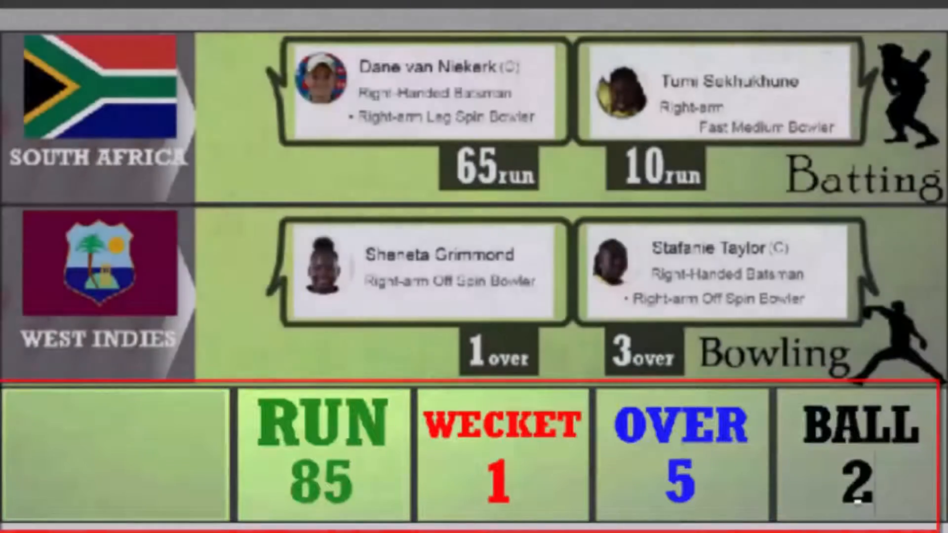
double_click(863, 491)
text(3)
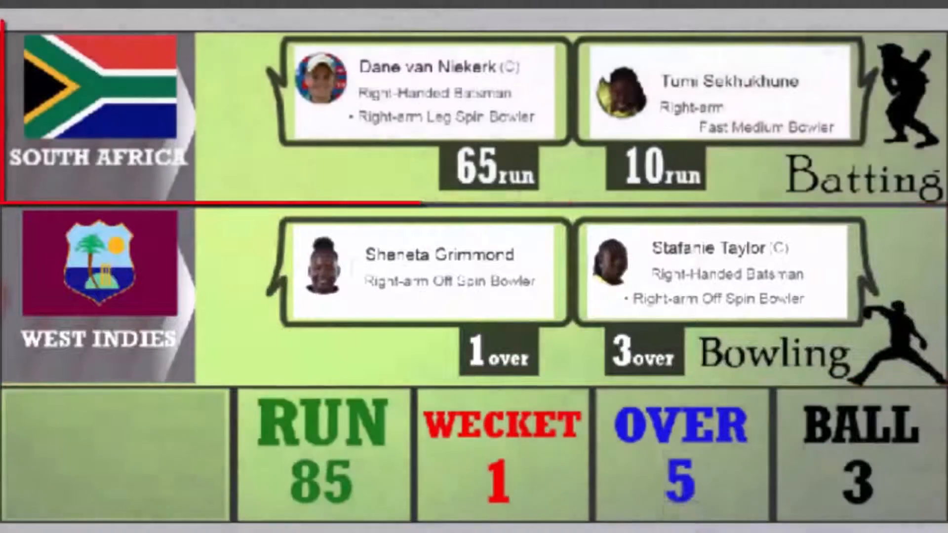
Set the match OVER number to 6 and the second bowler's over number to 4.
double_click(680, 481)
text(6)
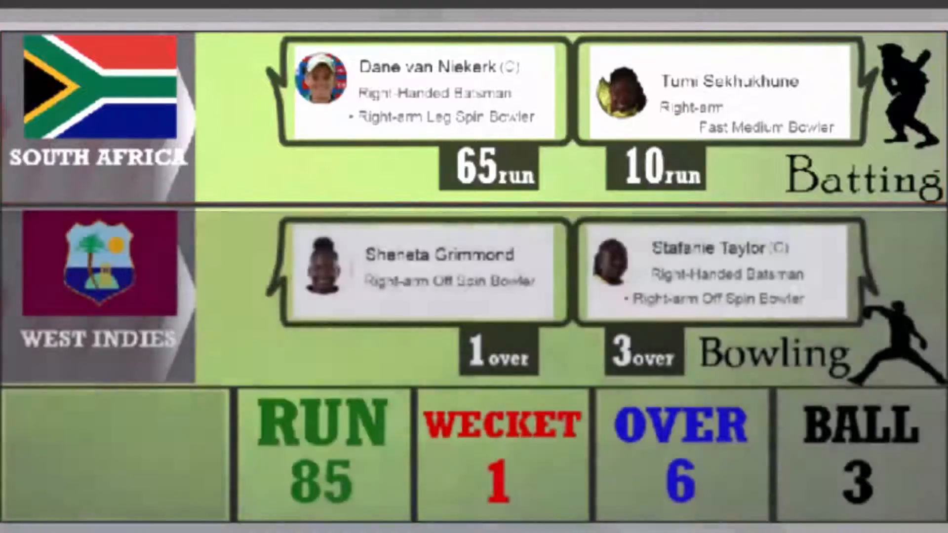
double_click(614, 361)
text(4)
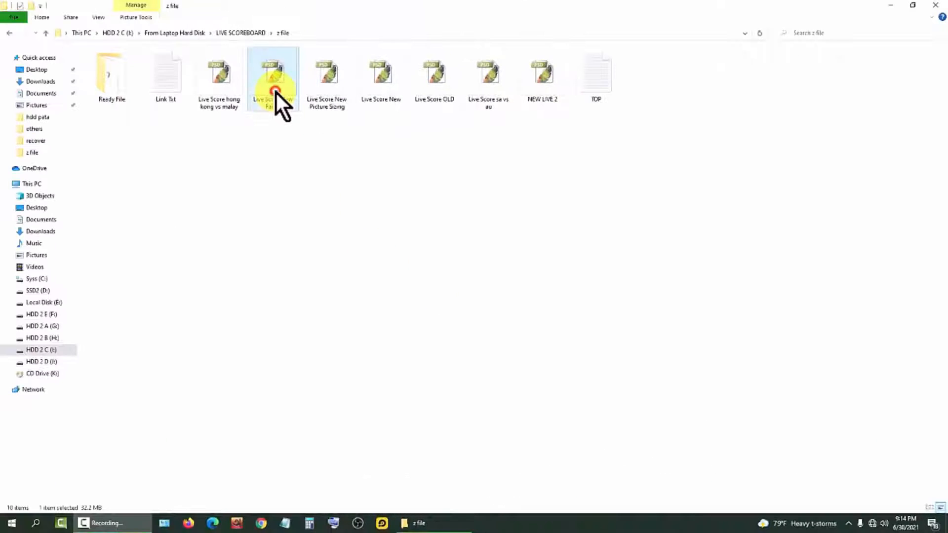
Open Live Score New Fainal.psd in Photoshop and arrange it in a smaller restored window with the whole image fitted.
double_click(274, 91)
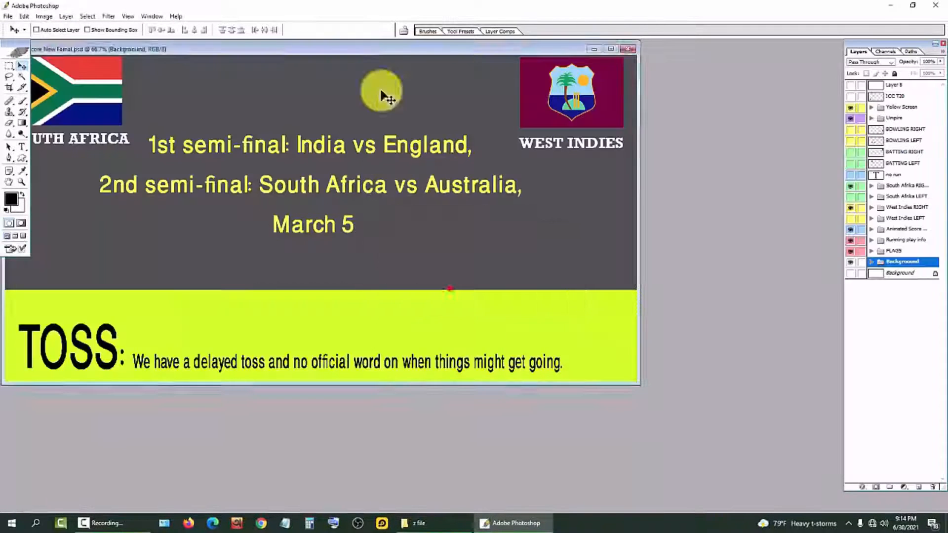
drag(374, 49, 495, 107)
double_click(520, 2)
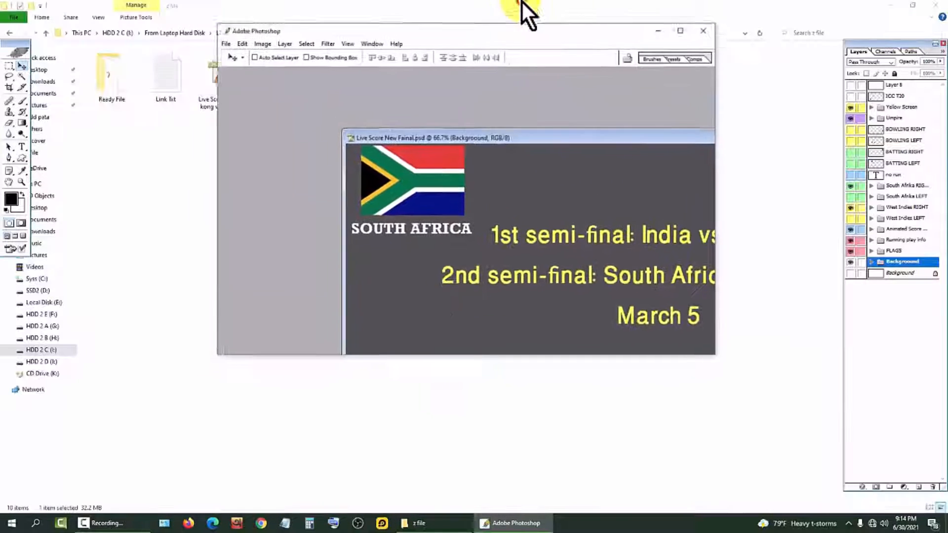
double_click(454, 143)
drag(541, 41, 325, 27)
key(ctrl+0)
click(891, 5)
Switch to OBS and remove the Display Capture and Window Capture sources from the scene.
click(359, 523)
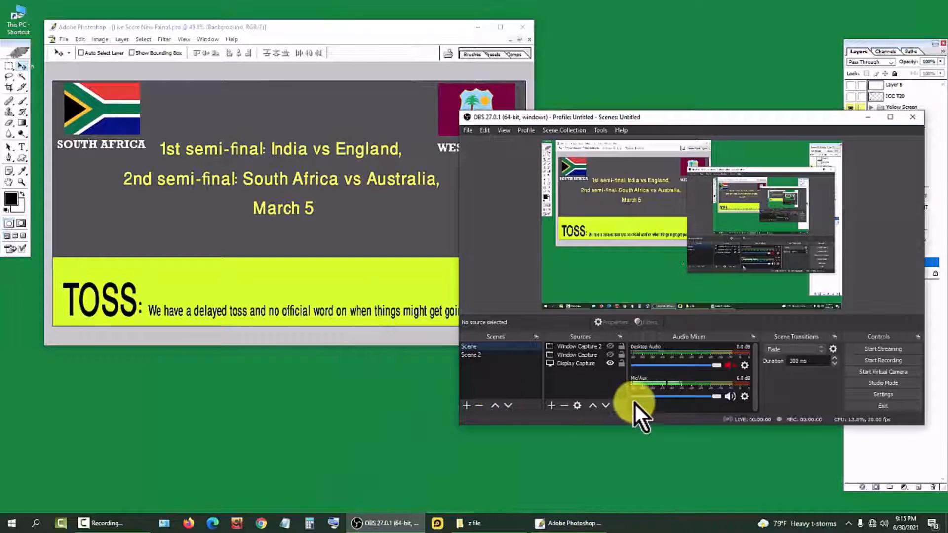
click(576, 364)
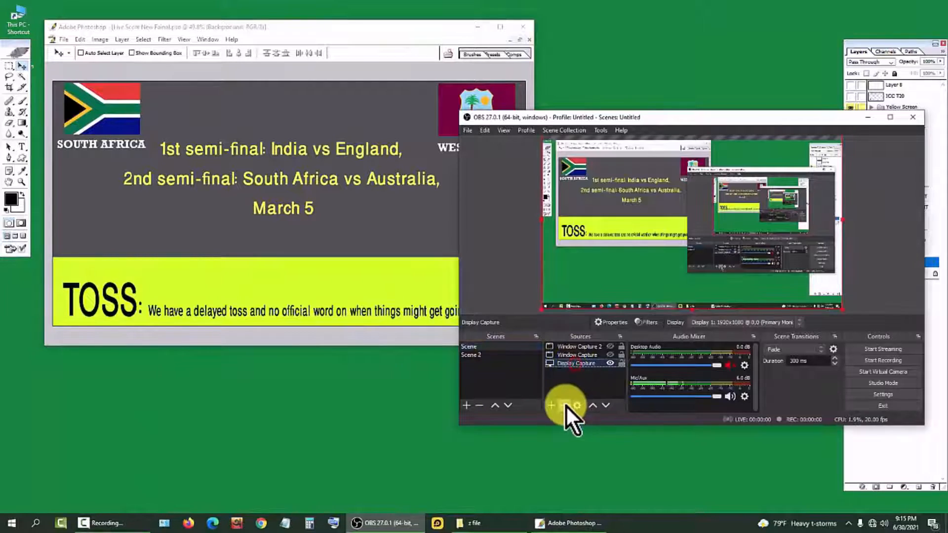
click(564, 405)
click(564, 404)
Add a new Window Capture source showing the Photoshop window of Live Score New Fainal.psd, with Capture Cursor turned off.
click(550, 406)
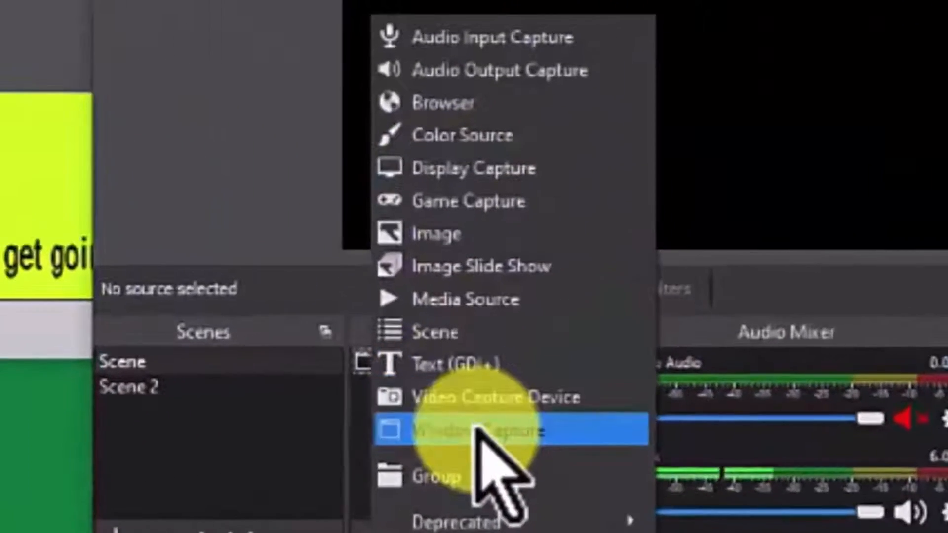
click(532, 398)
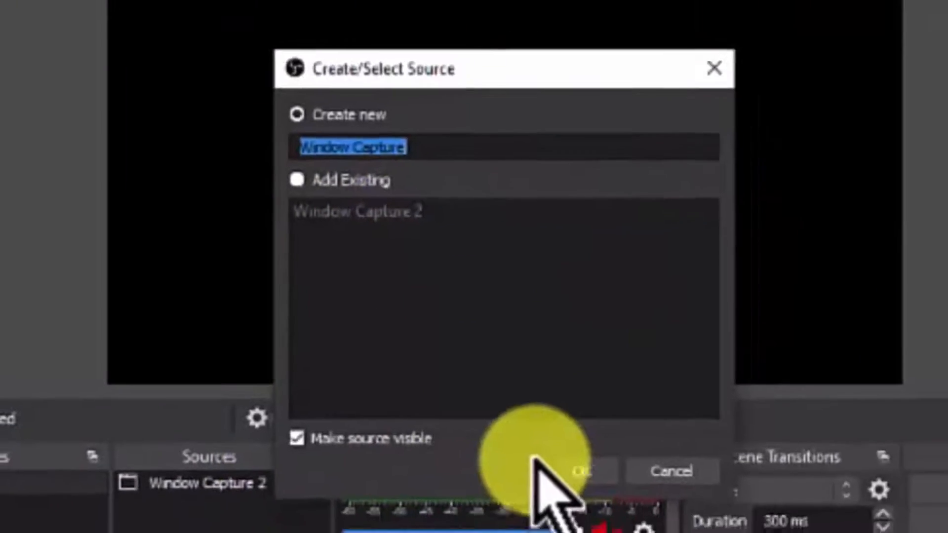
click(585, 471)
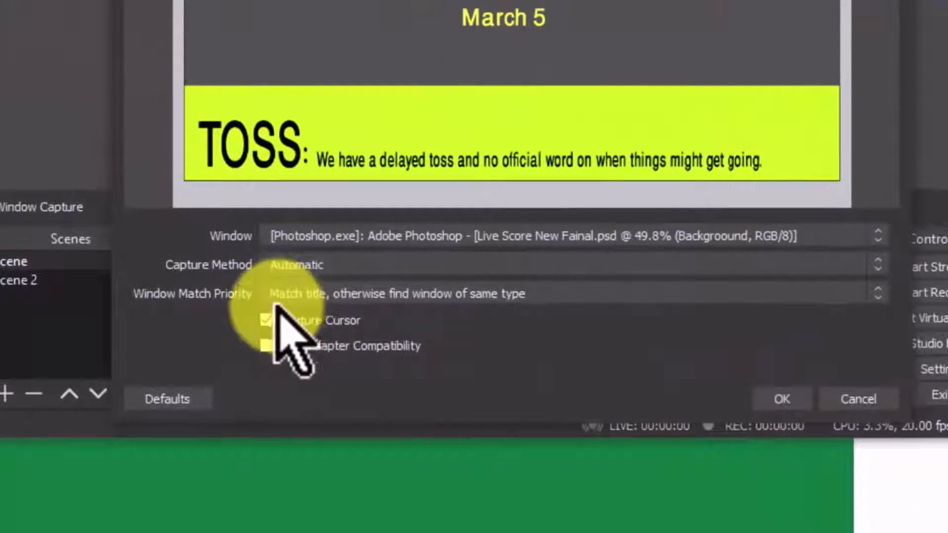
click(274, 320)
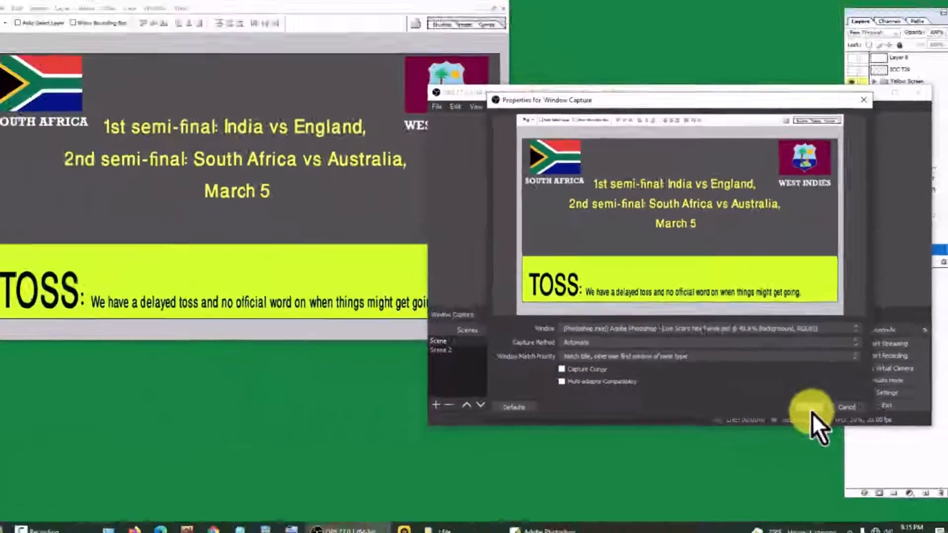
click(781, 399)
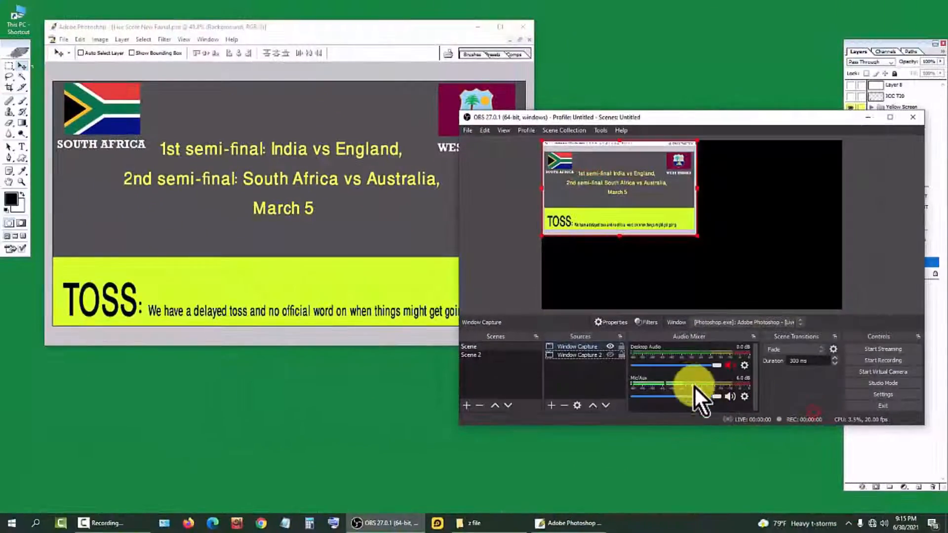
Fit the captured Photoshop window to the screen in the OBS preview.
right_click(626, 218)
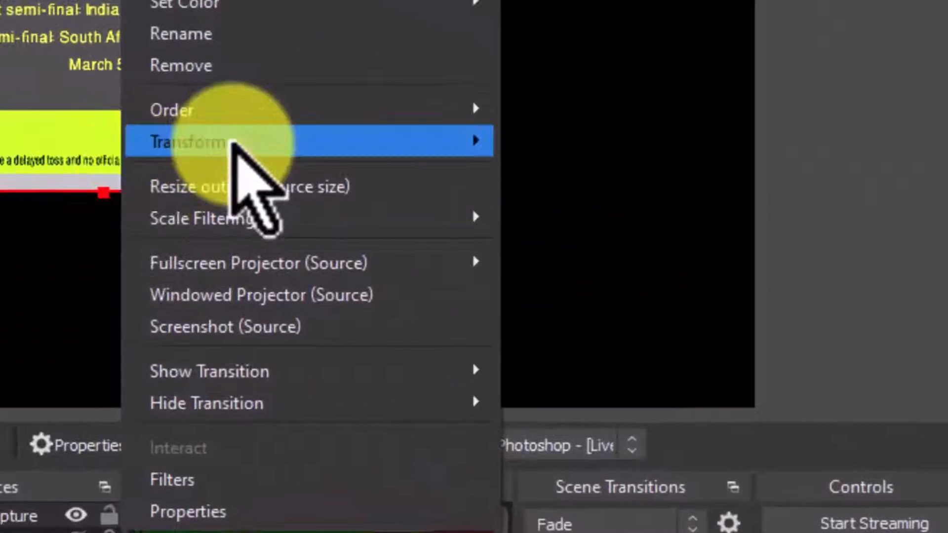
mouse_move(232, 146)
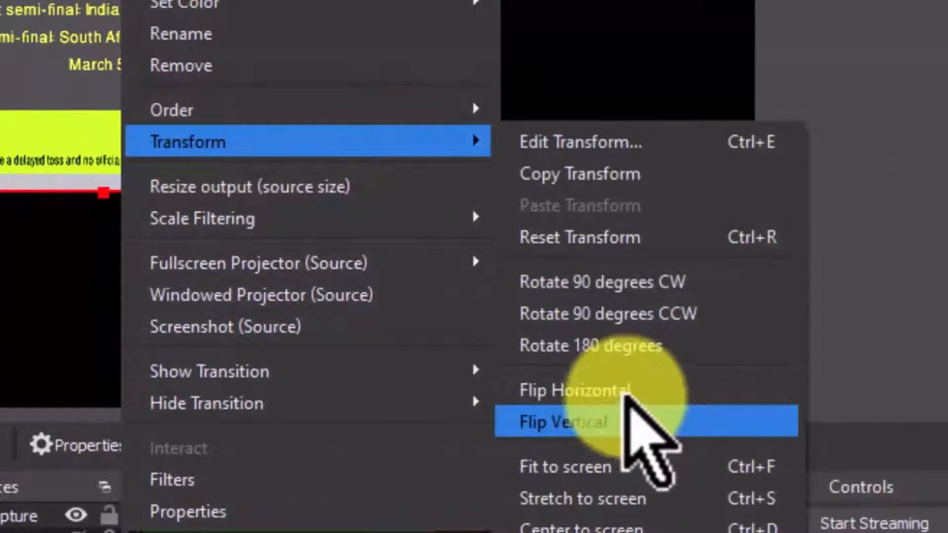
click(621, 466)
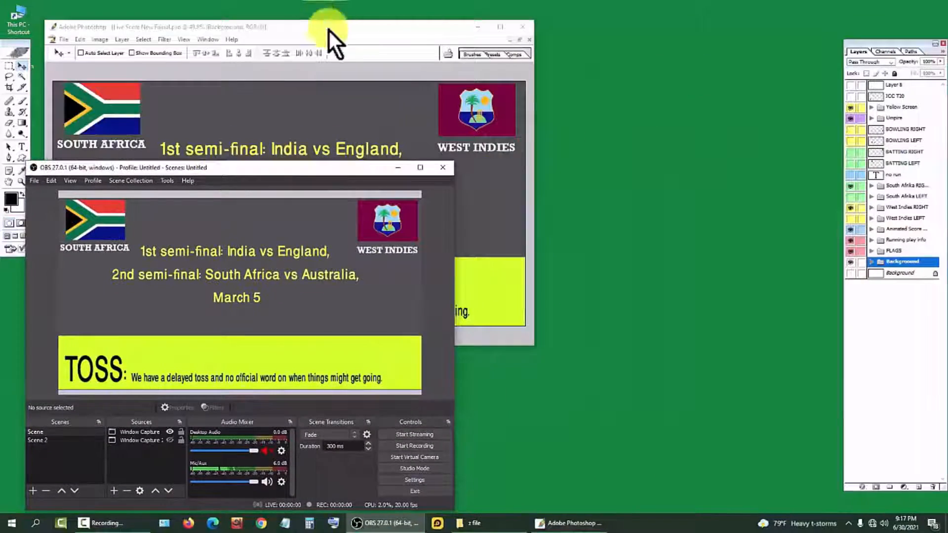
Place the Photoshop window beside OBS, shrink it, and fit the scoreboard image inside it.
drag(328, 28, 645, 26)
drag(364, 17, 506, 93)
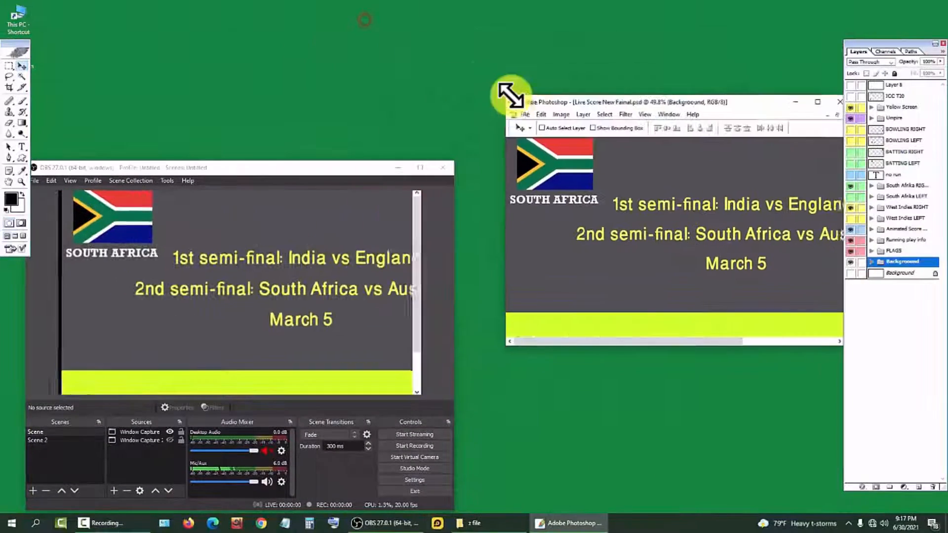
drag(756, 105, 719, 31)
key(ctrl+0)
Reposition and resize the Window Capture source in OBS so the scoreboard fills the preview canvas.
click(306, 232)
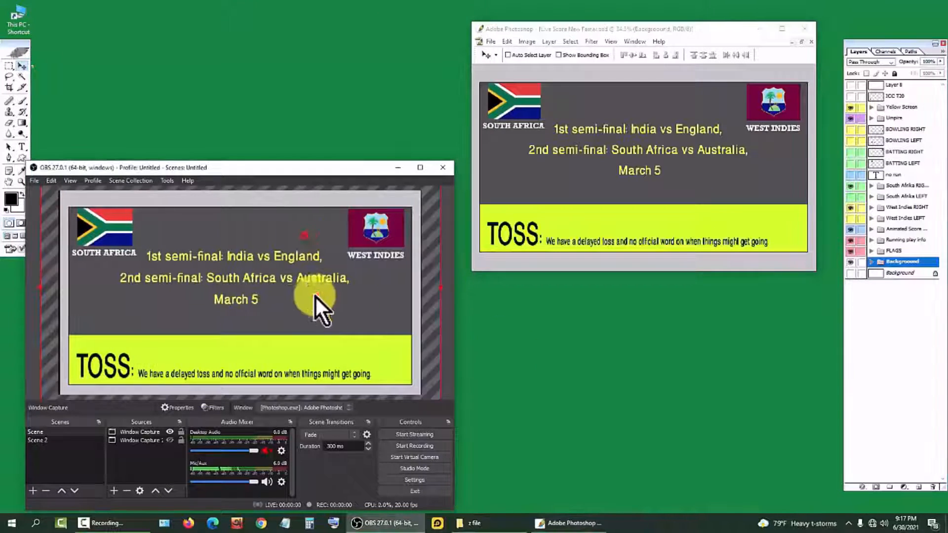
drag(313, 296, 308, 294)
drag(40, 287, 43, 286)
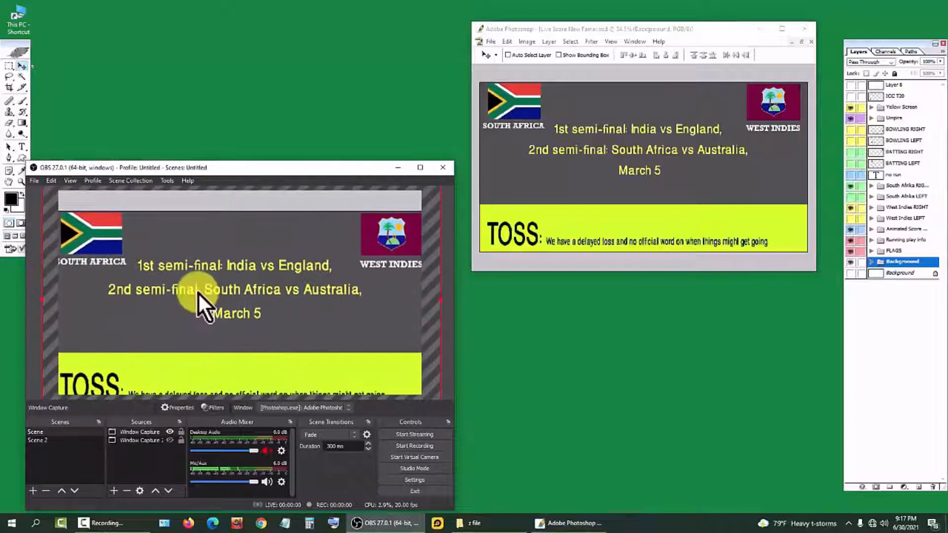
drag(197, 292, 196, 274)
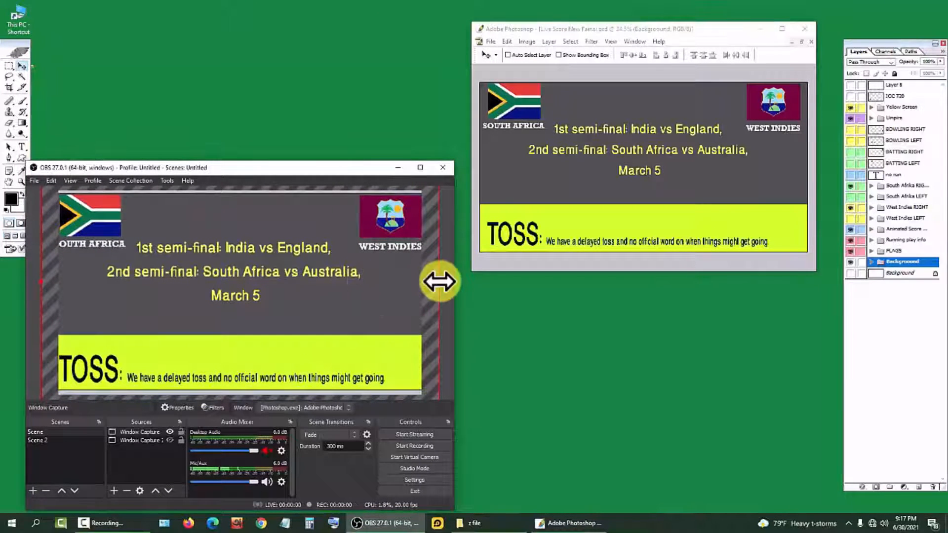
drag(439, 281, 429, 281)
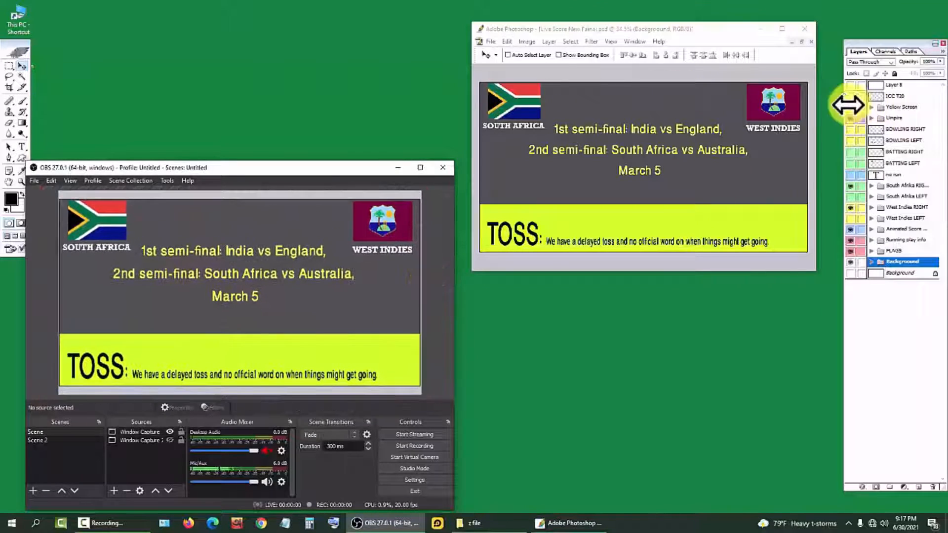
Hide the Yellow Screen layer group in Photoshop to uncover the scoreboard.
click(848, 108)
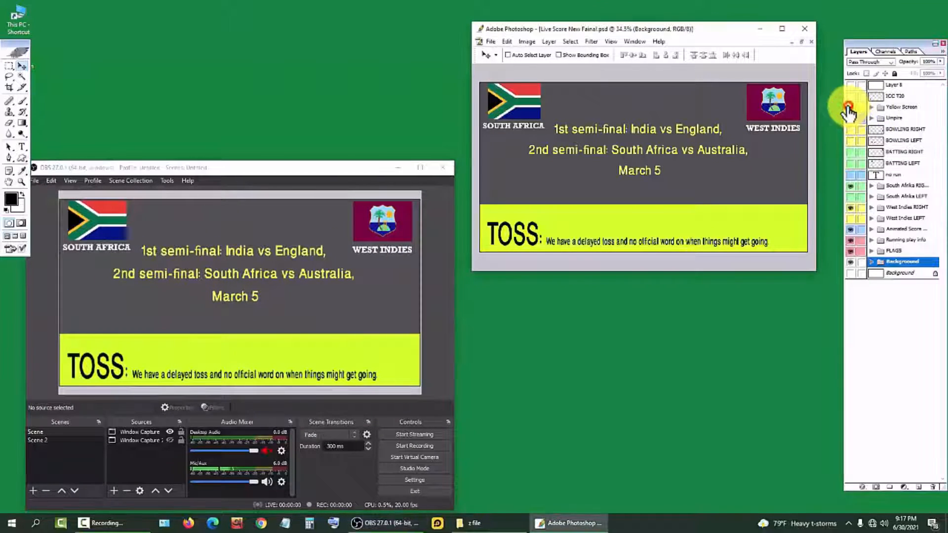
click(850, 107)
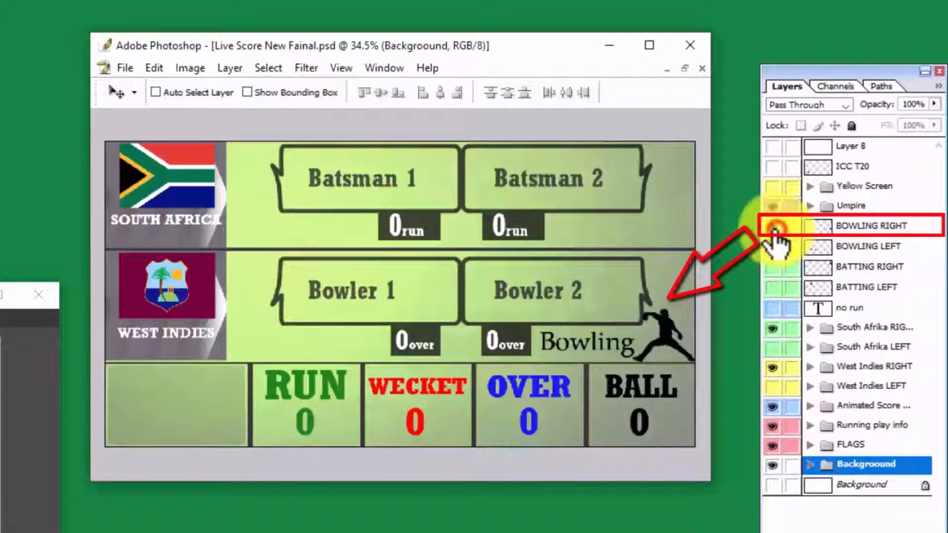
Try out the BATTING LEFT and BOWLING LEFT marker layers on the scoreboard by toggling their visibility.
click(777, 289)
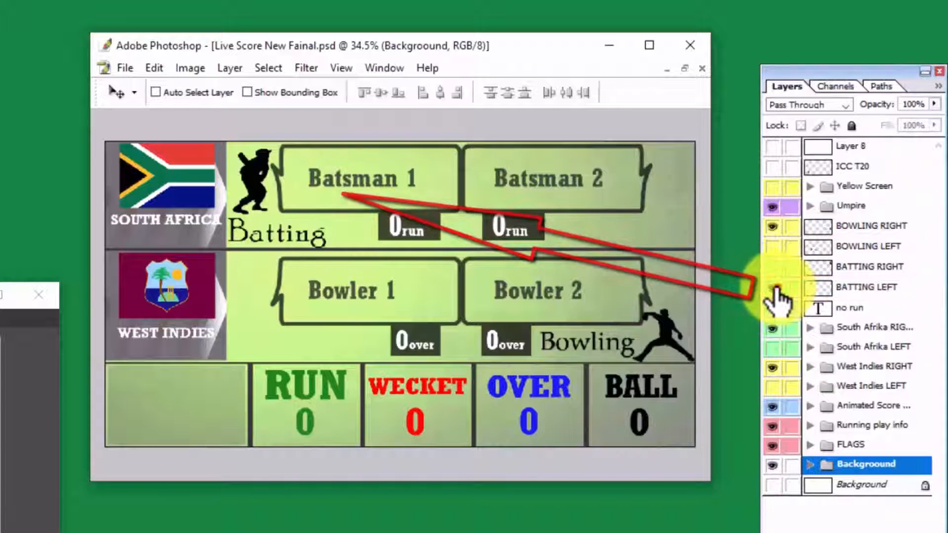
click(776, 290)
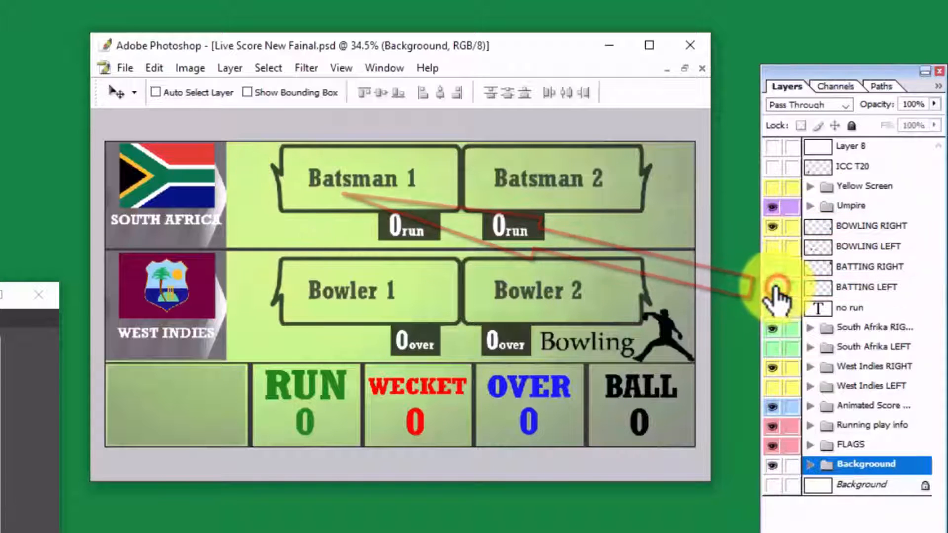
click(776, 246)
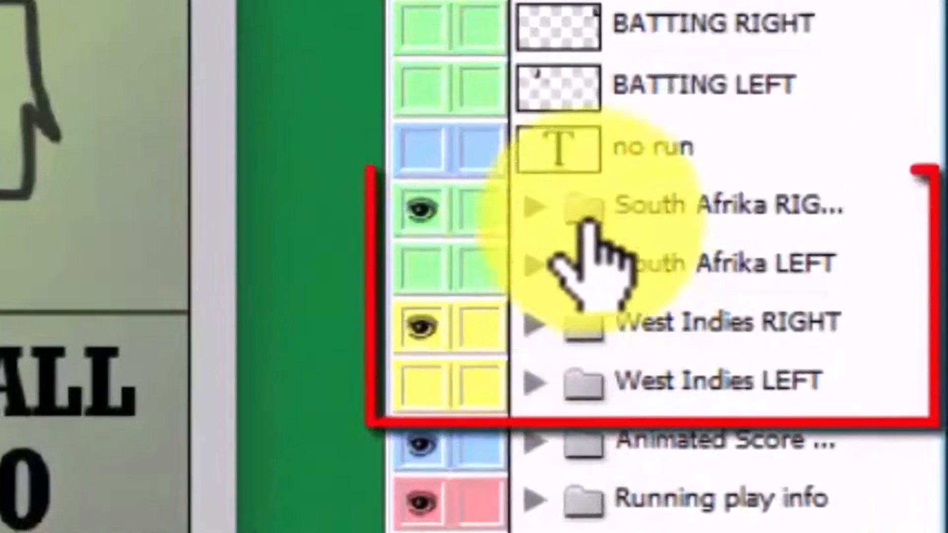
Show the Tumi Sekhukhune card from the South Afrika RIGHT group and the Stafanie Taylor card from West Indies RIGHT.
click(662, 204)
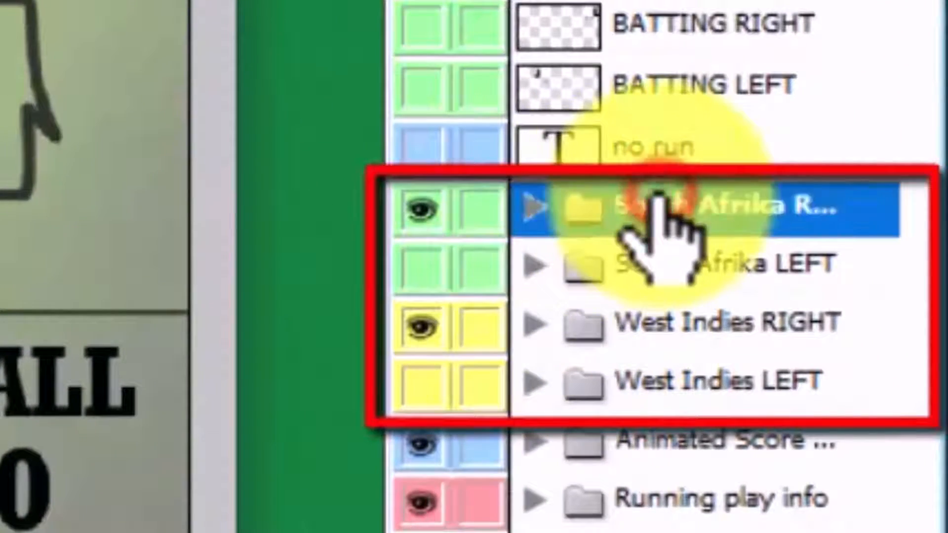
click(534, 206)
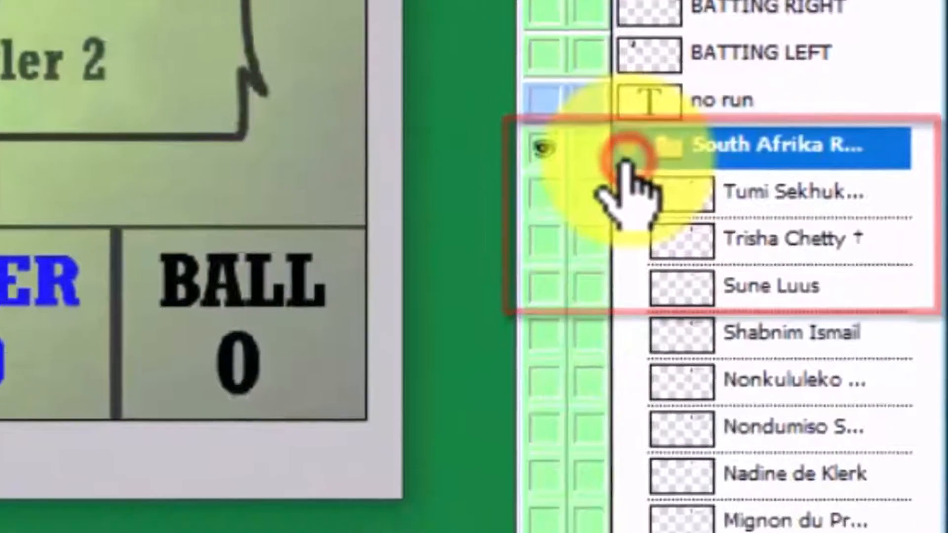
click(543, 192)
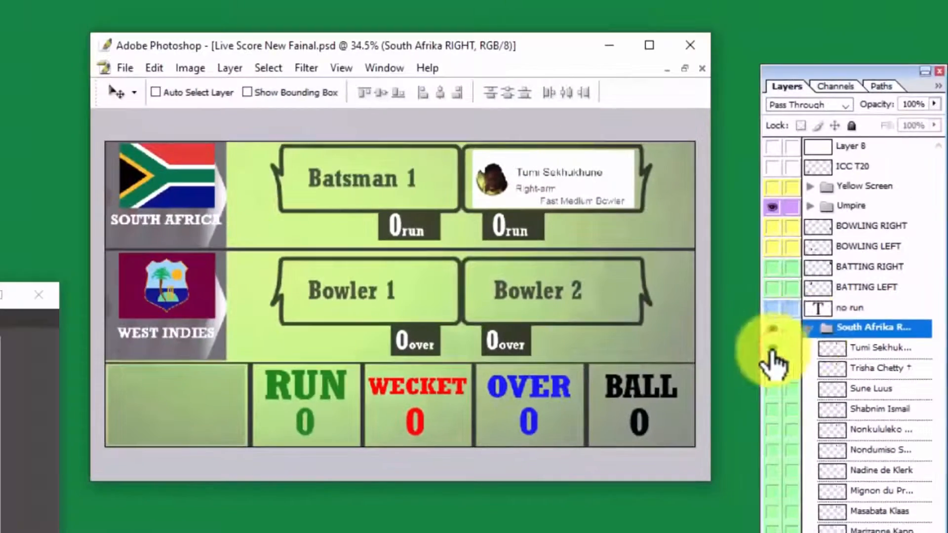
click(811, 328)
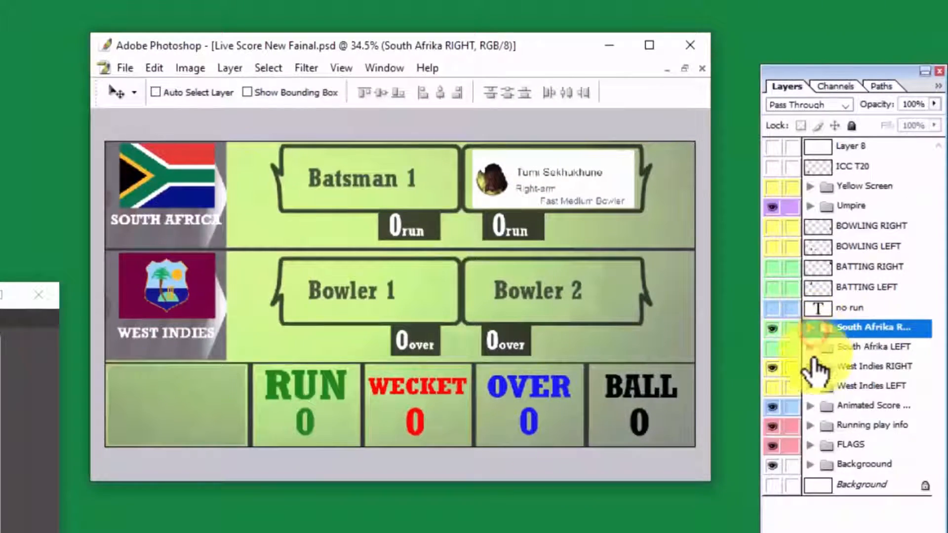
click(810, 366)
click(773, 386)
Make the South Afrika LEFT group visible, with the Tumi Sekhukhune card hidden and the Trisha Chetty card shown.
click(810, 346)
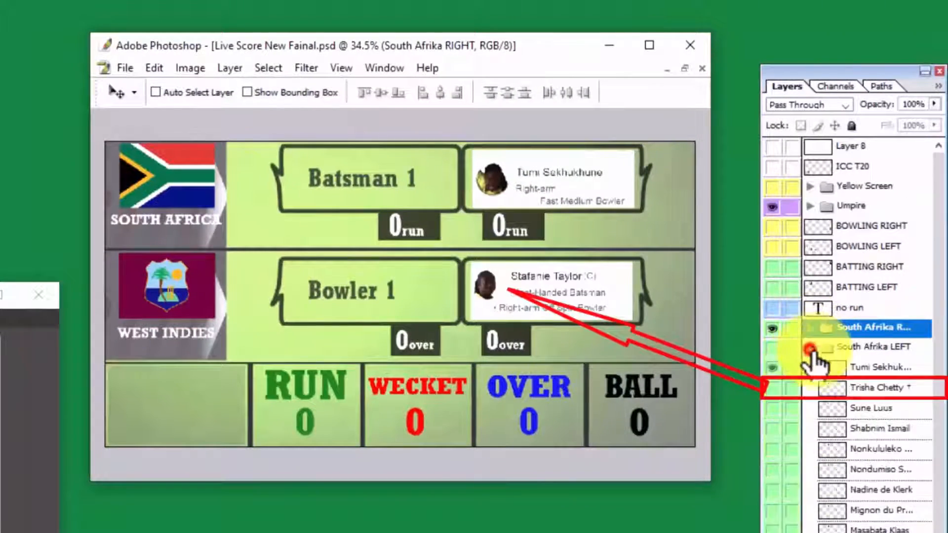
click(773, 348)
click(772, 368)
click(773, 388)
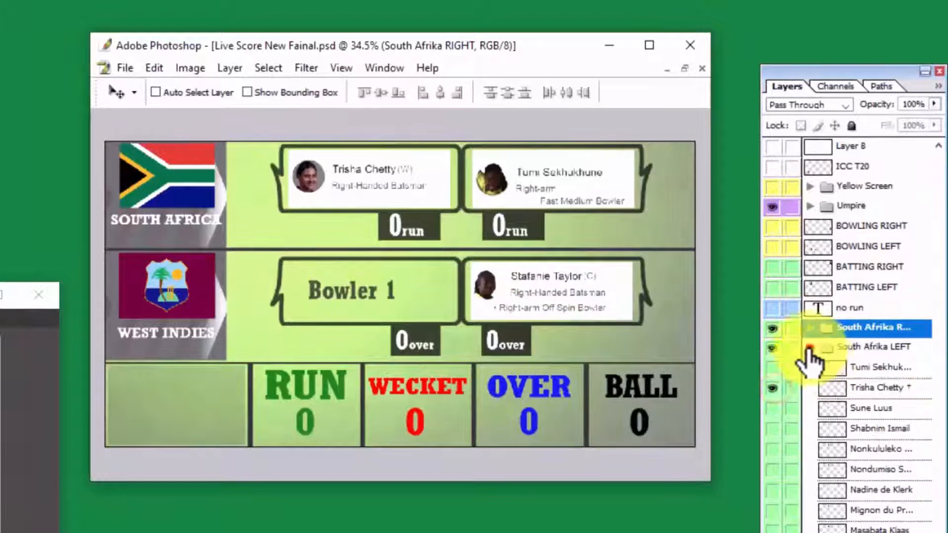
click(809, 346)
Show the Sheneta Grimmond card from the West Indies LEFT group in the Bowler 1 box.
click(809, 367)
click(773, 425)
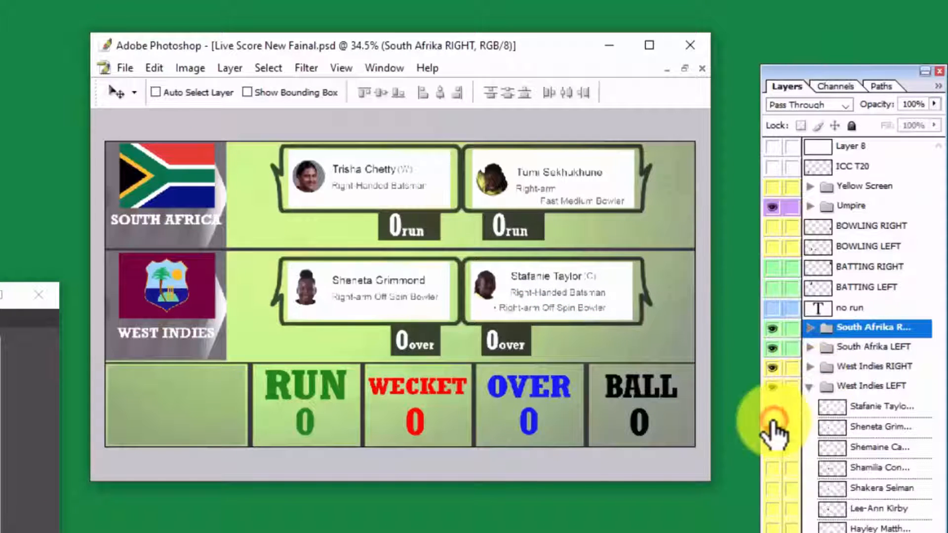
click(809, 387)
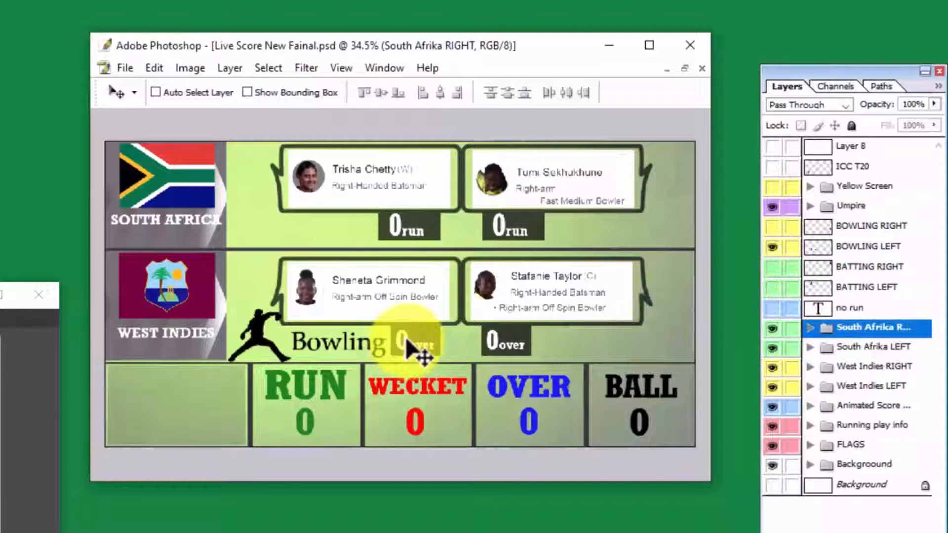
Set the bowlers' overs to 1 for Sheneta Grimmond and 3 for Stafanie Taylor.
key(t)
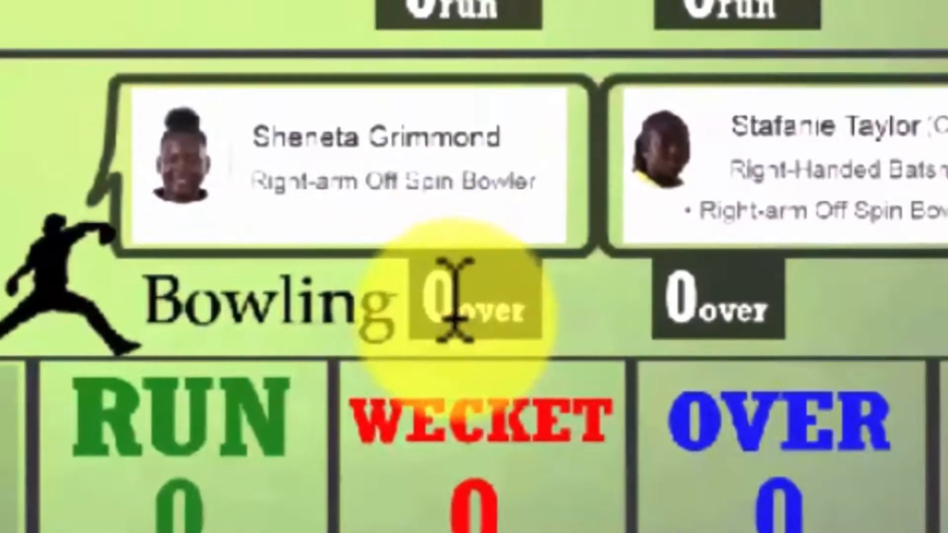
double_click(437, 321)
click(904, 381)
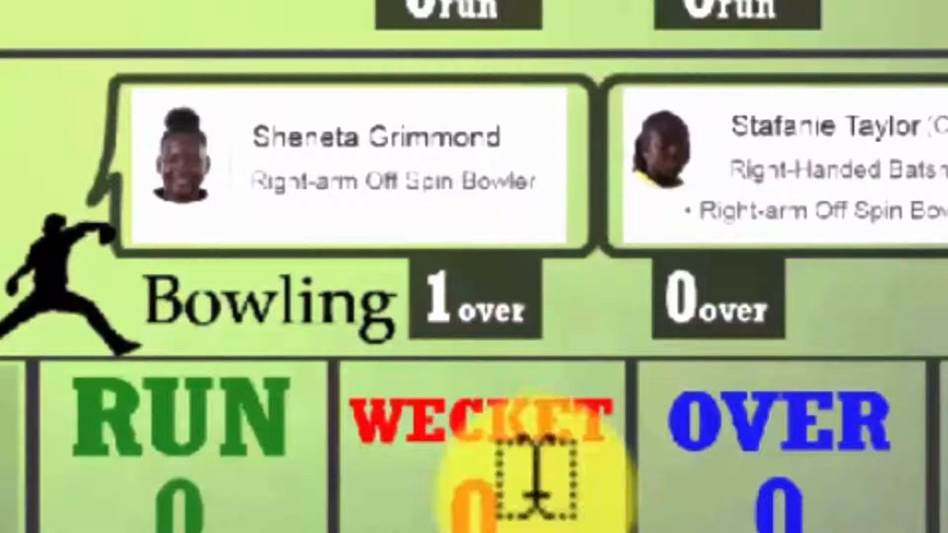
click(687, 318)
Set the batters' runs to 65 for Trisha Chetty and 10 for Tumi Sekhukhune.
drag(410, 50, 372, 48)
text(65)
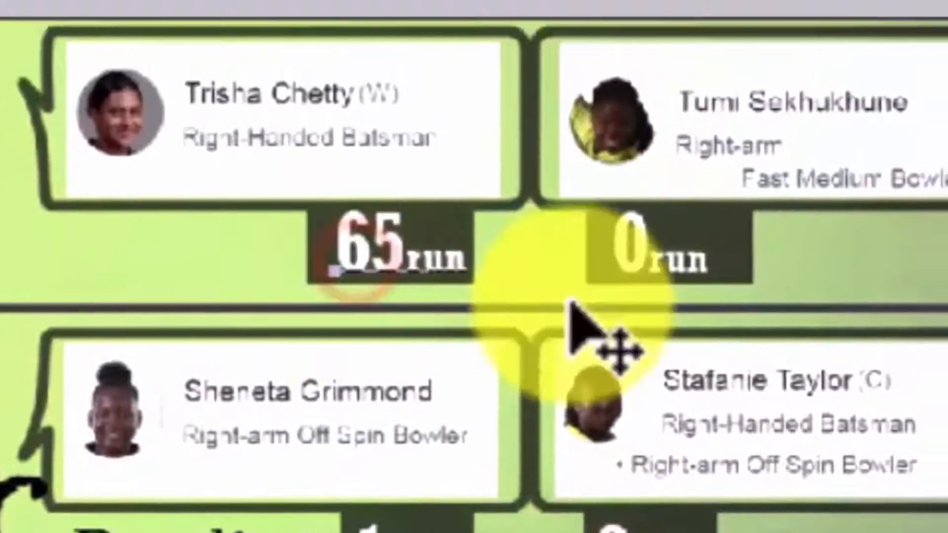
drag(693, 41, 669, 33)
text(10)
Set the scoreboard's RUN total to 75 and the WECKET total to 1.
double_click(310, 422)
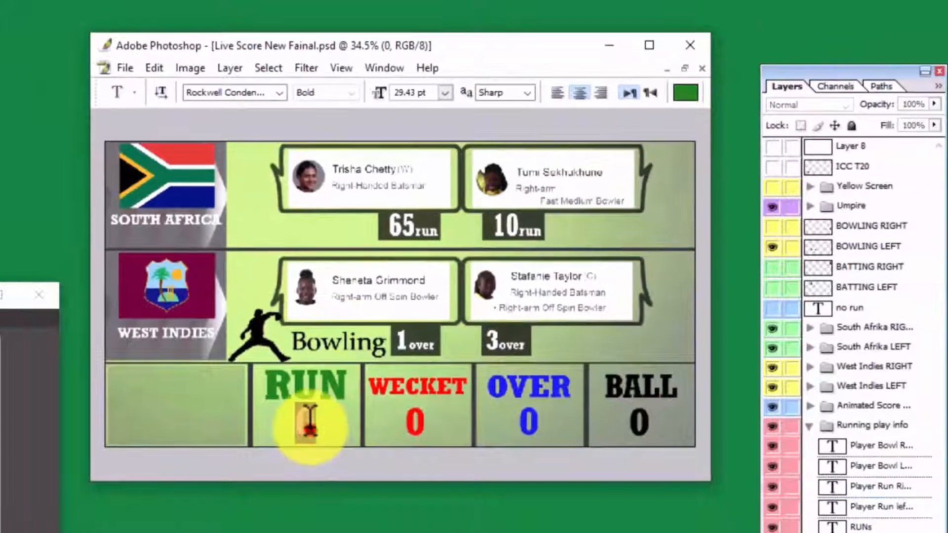
key(ctrl+Return)
double_click(414, 422)
text(1)
key(ctrl+Return)
Set the scoreboard's OVER figure to 5 and the BALL figure to 1.
click(527, 422)
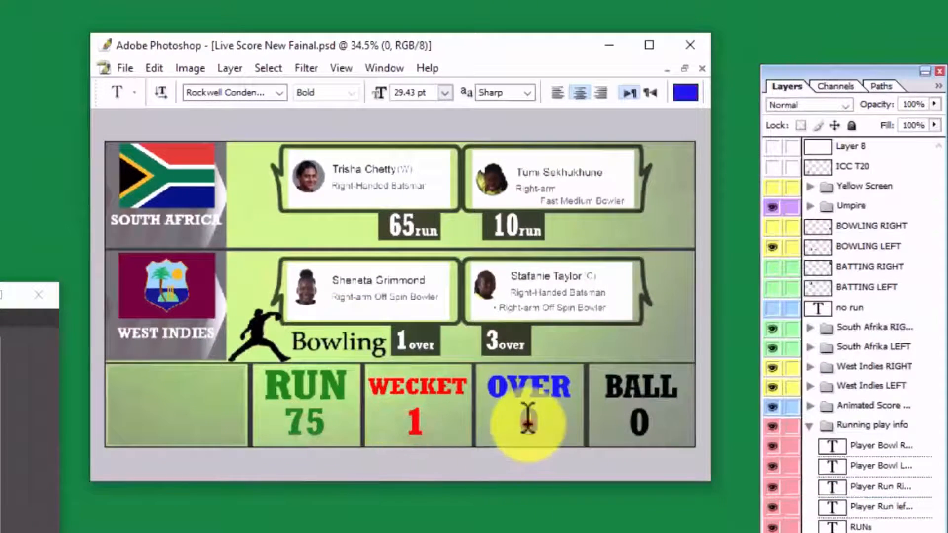
text(5)
key(ctrl+Return)
double_click(638, 422)
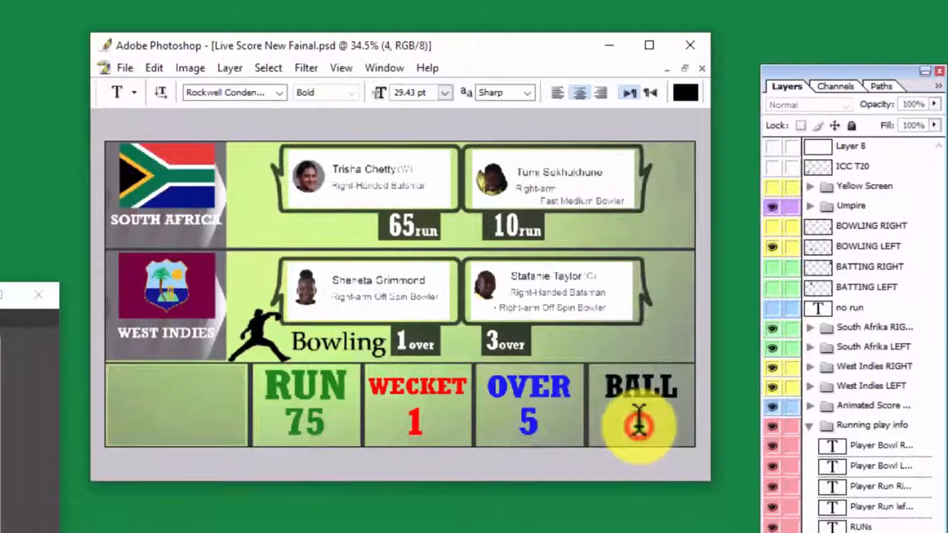
text(1)
key(ctrl+Return)
Collapse the Running play info group and show the BATTING LEFT marker beside the South Africa batters.
click(809, 424)
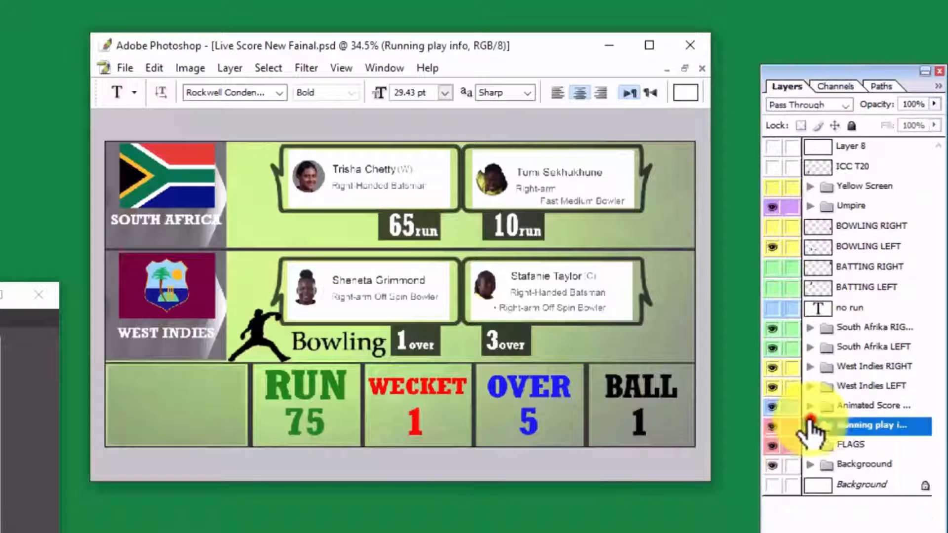
click(773, 246)
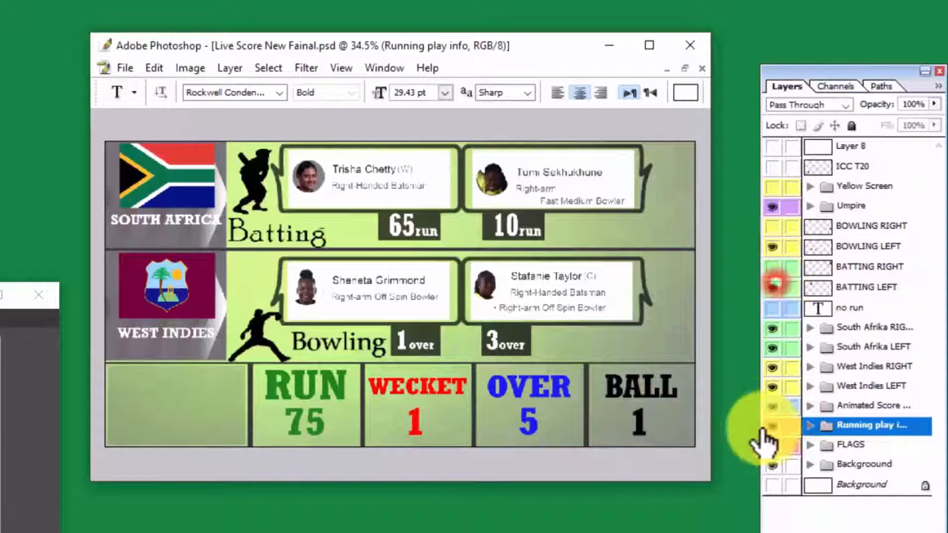
Expand the Umpire group and try out the NO BALL signal by toggling its visibility.
click(809, 206)
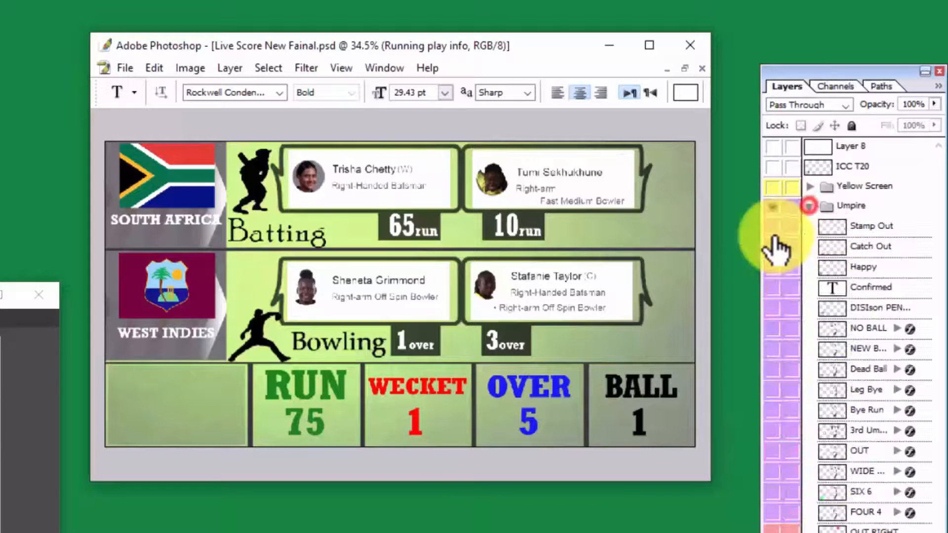
click(768, 327)
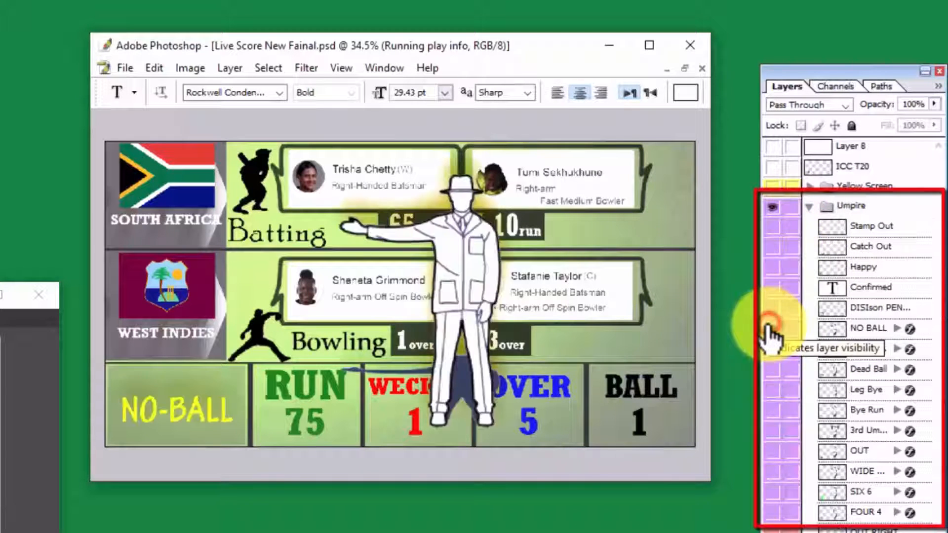
click(768, 327)
click(768, 328)
click(768, 327)
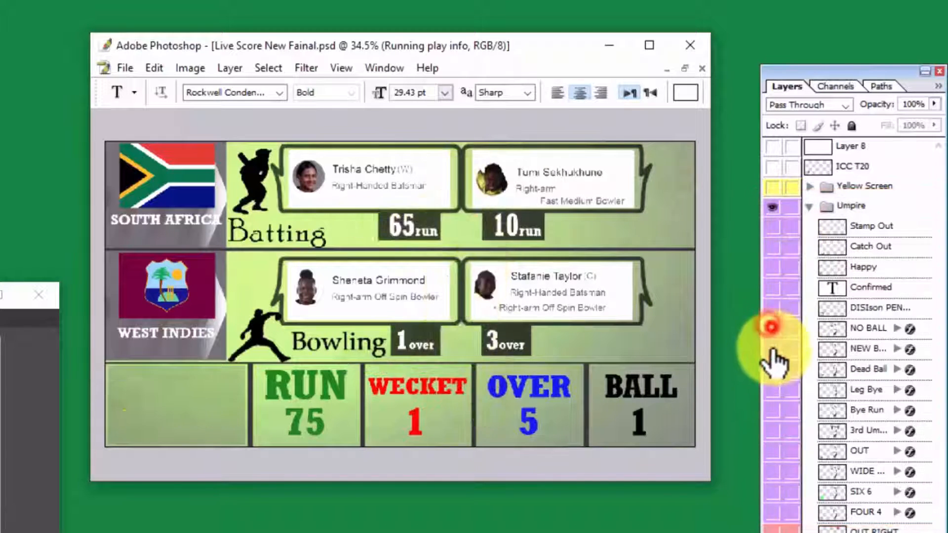
Try out the NEW BALL, Dead Ball and Leg Bye umpire signals one after another, hiding each again.
click(773, 349)
click(772, 348)
click(772, 369)
click(772, 370)
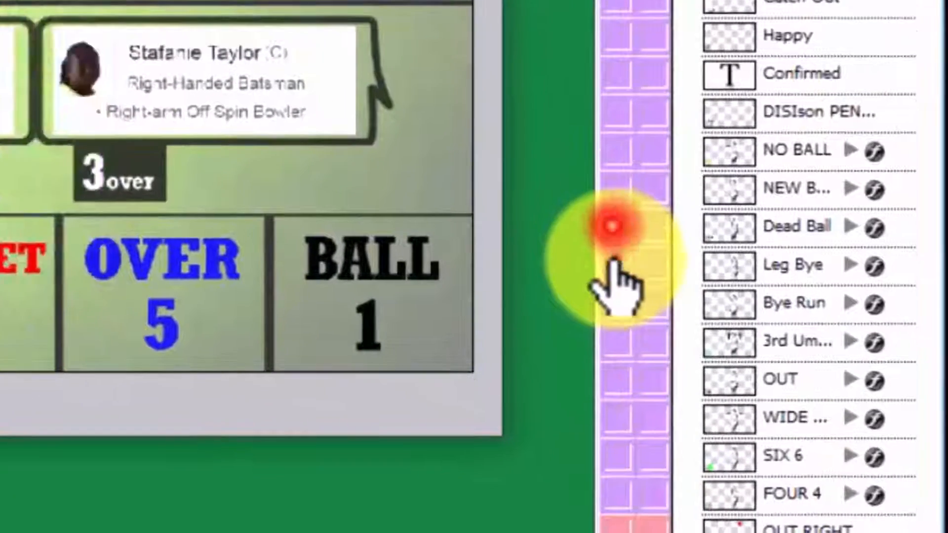
click(615, 259)
click(615, 258)
click(616, 258)
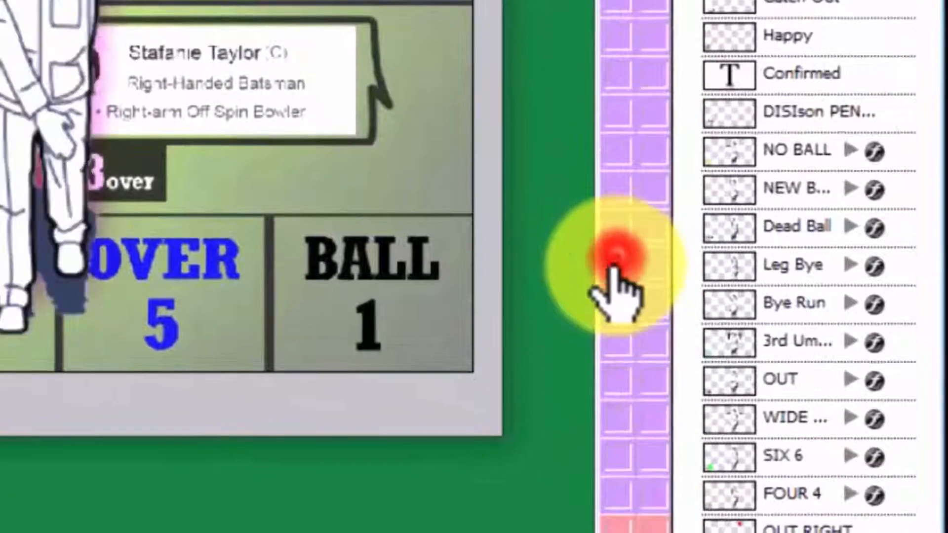
click(615, 259)
Try out the Bye Run, 3rd Umpire and OUT umpire signals one after another, hiding each again.
click(619, 300)
click(620, 297)
click(613, 343)
click(613, 340)
click(615, 372)
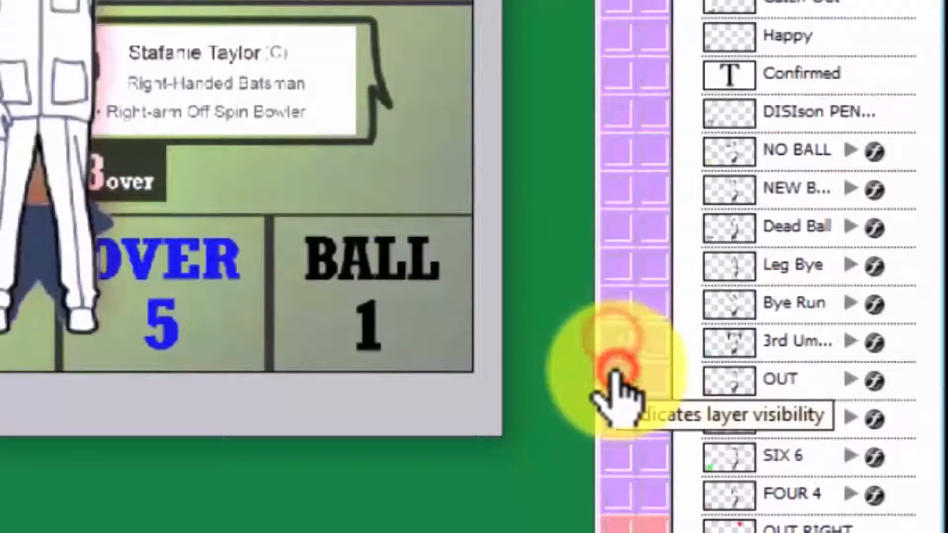
click(616, 371)
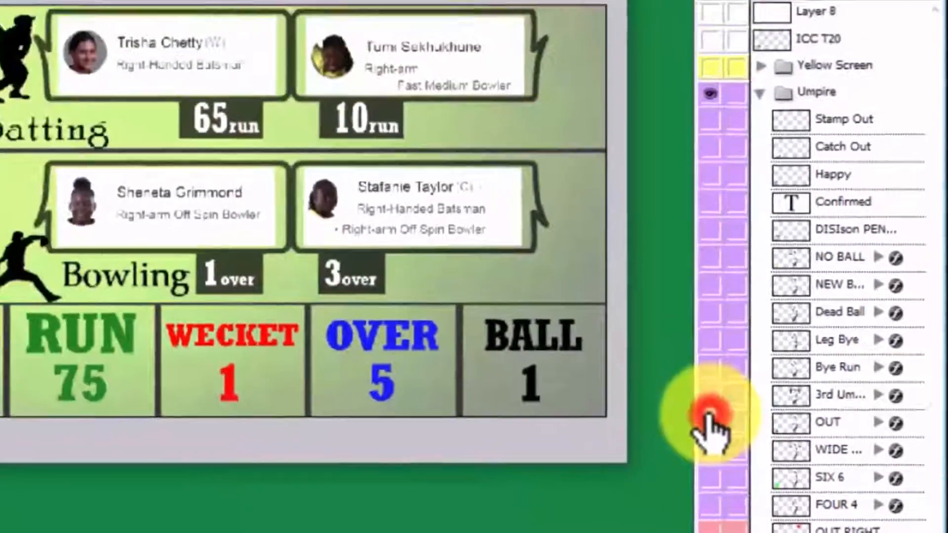
Try out the OUT marker layers at the end of the Umpire group and collapse the group.
click(760, 93)
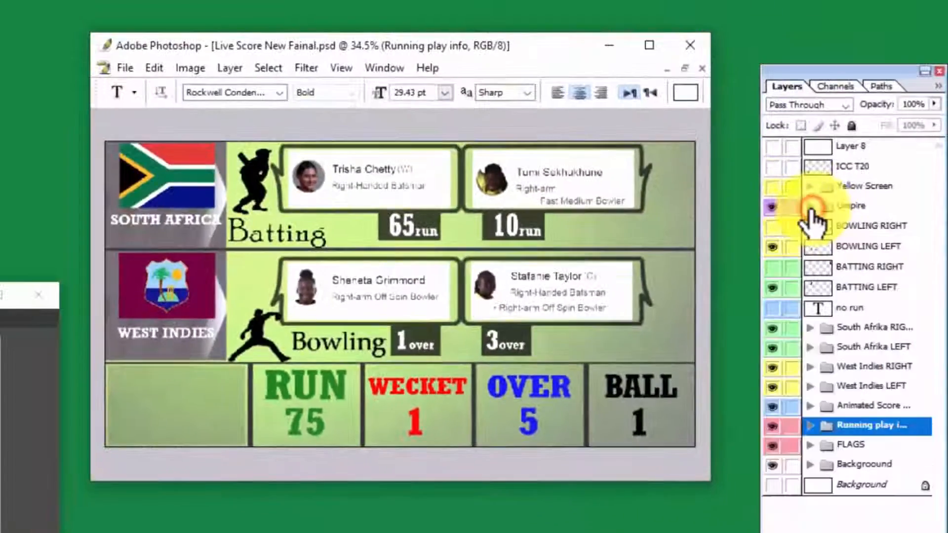
click(760, 93)
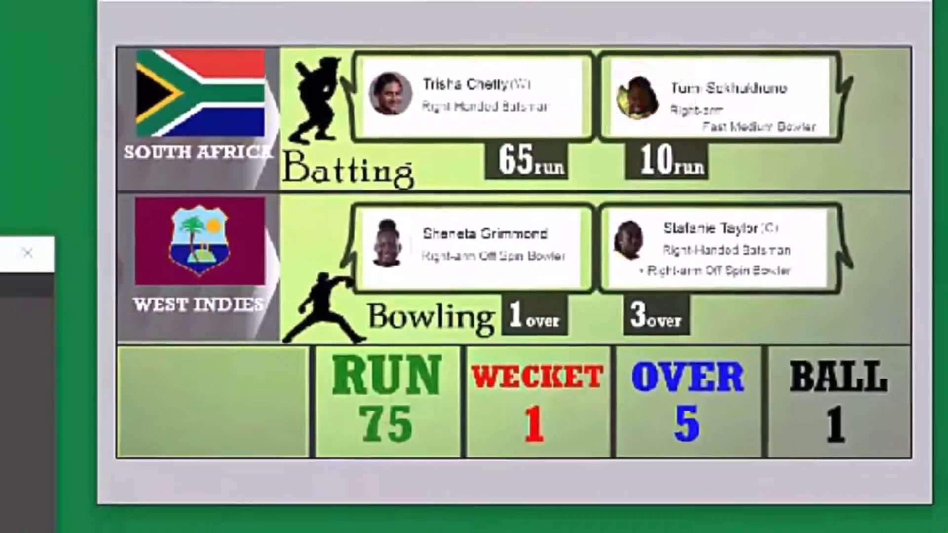
click(905, 405)
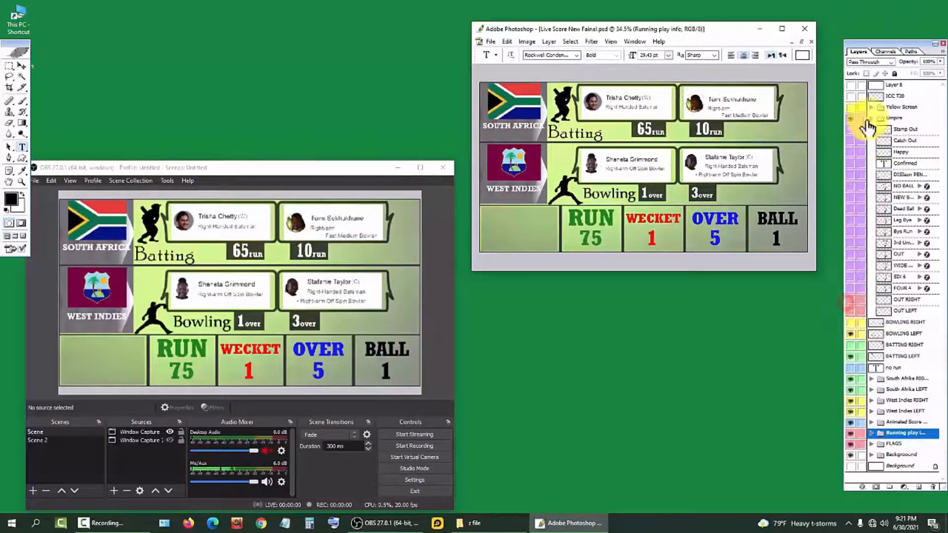
click(871, 117)
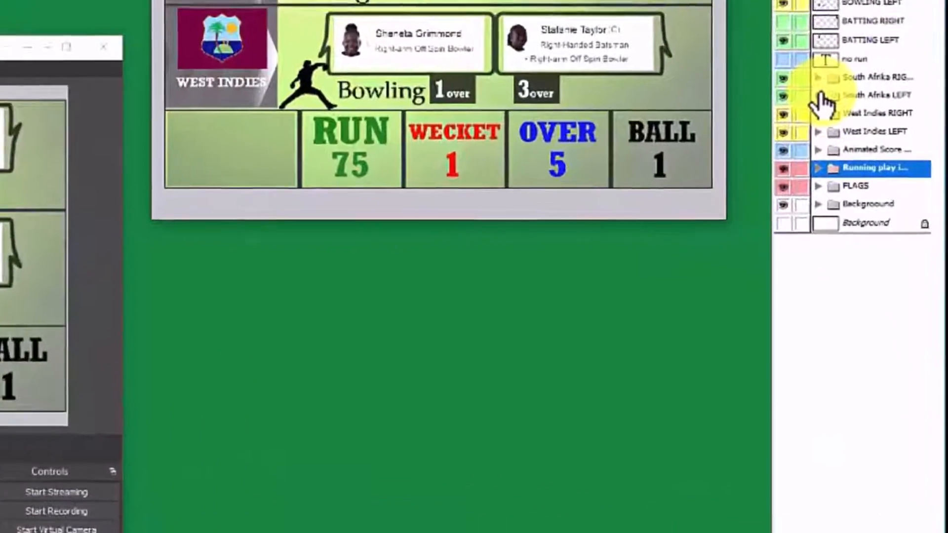
click(871, 196)
click(871, 196)
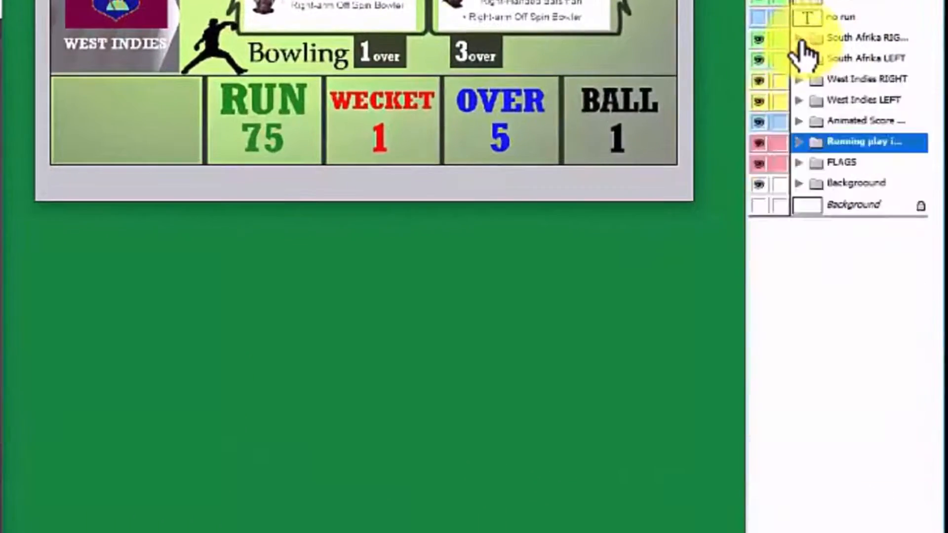
click(798, 39)
click(758, 59)
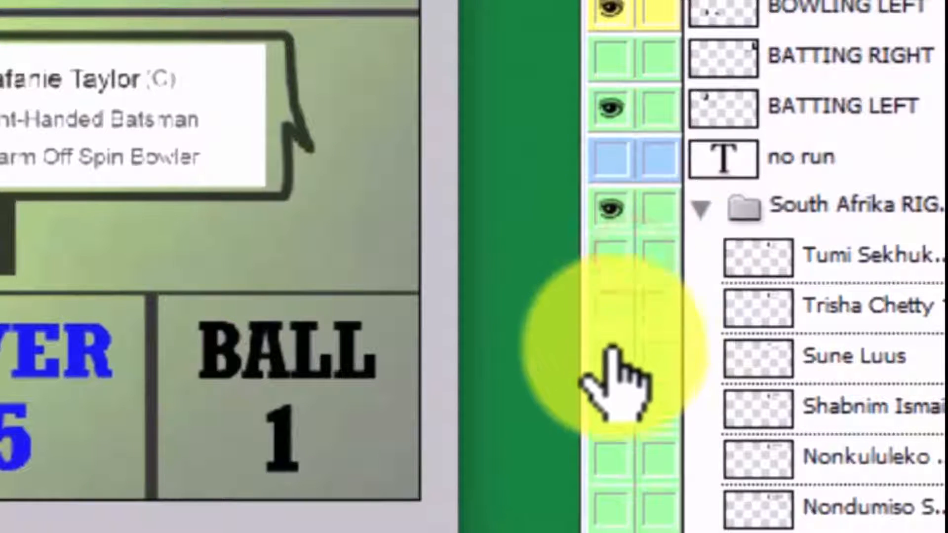
click(614, 250)
click(698, 206)
Hide the Trisha Chetty card in the South Afrika LEFT group and briefly show the New Batsman message from the Animated Score group.
click(701, 255)
click(609, 356)
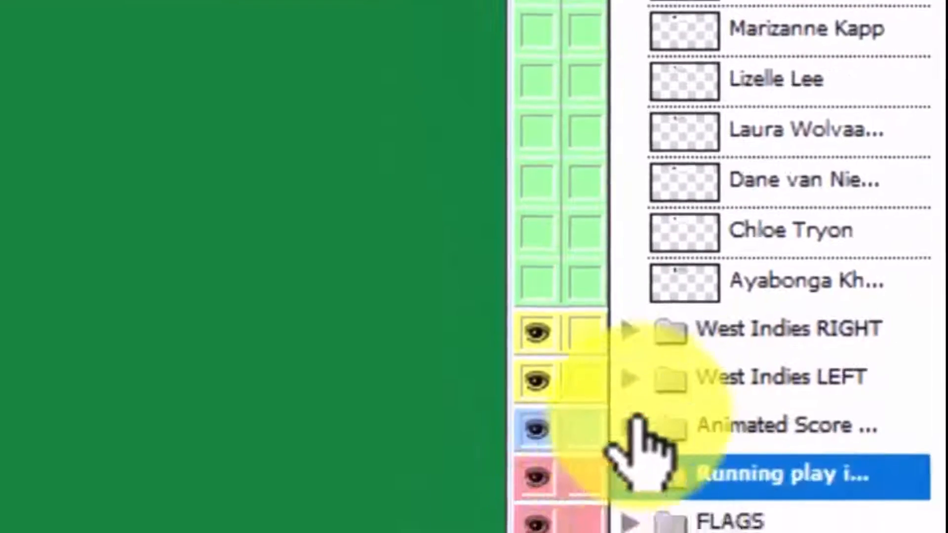
click(635, 419)
scroll(731, 471, down, 5)
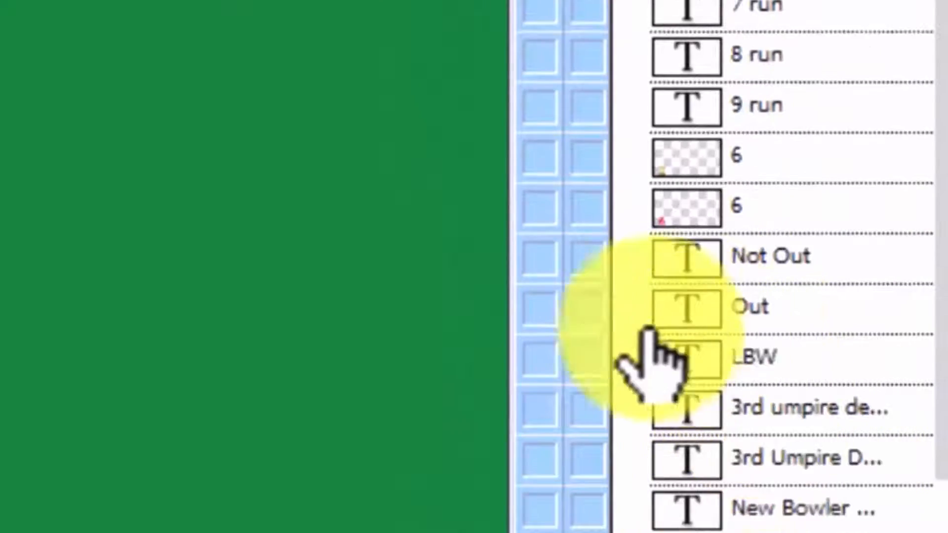
scroll(731, 475, down, 1)
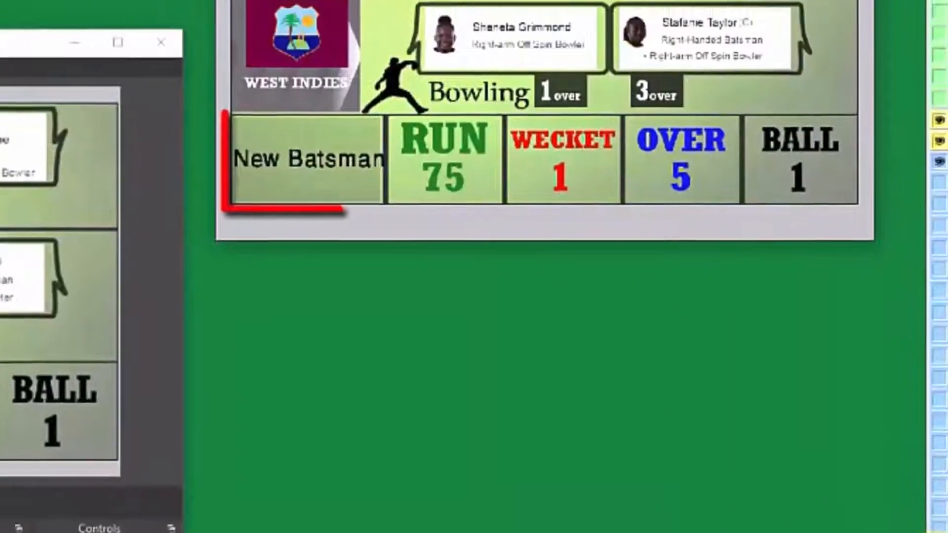
click(849, 445)
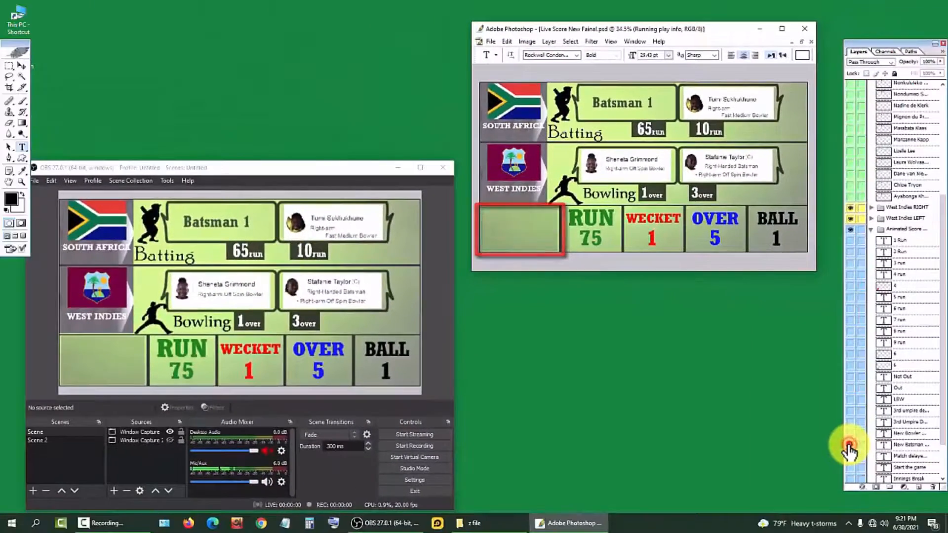
Show the Dane van Niekerk card in the Batsman 1 box and collapse the Animated Score group.
click(849, 174)
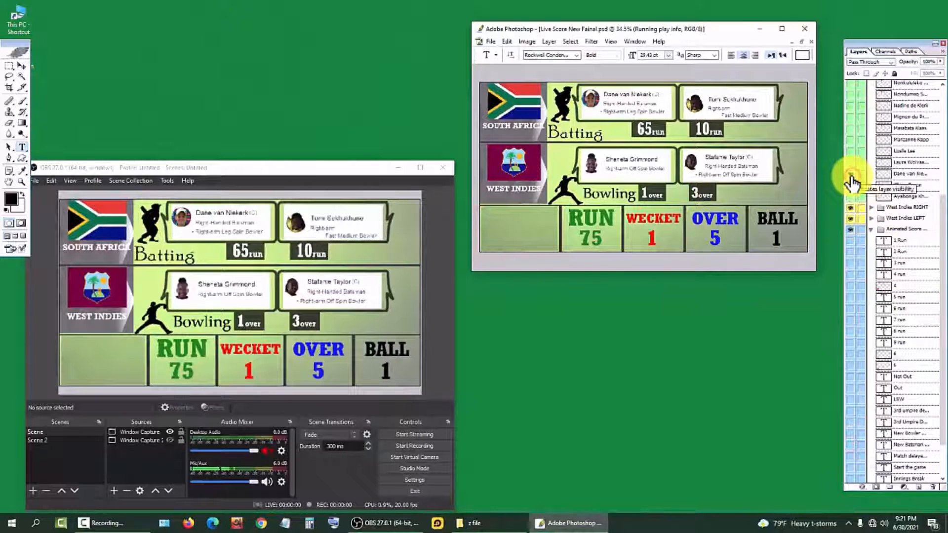
click(870, 229)
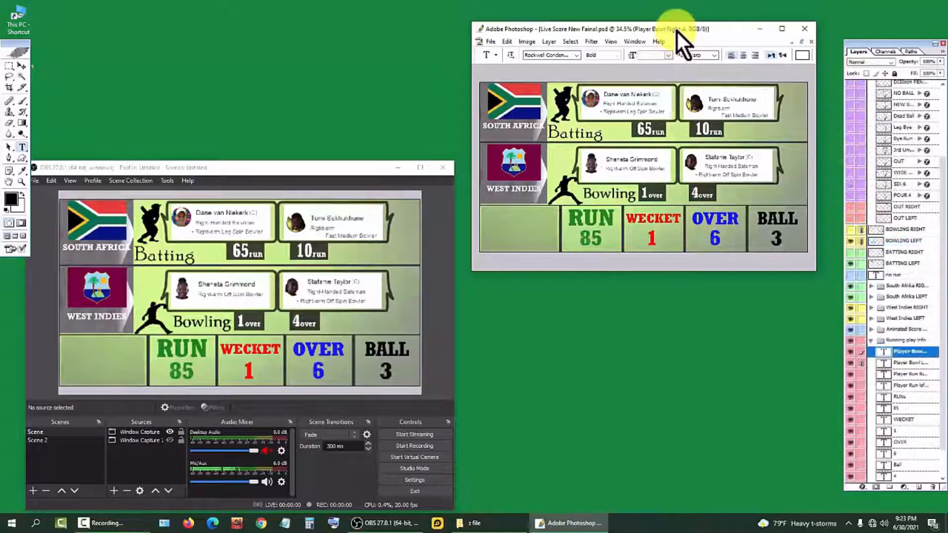
Maximize the Photoshop window and display the whole scoreboard at 66.7% zoom.
double_click(676, 29)
key(ctrl+0)
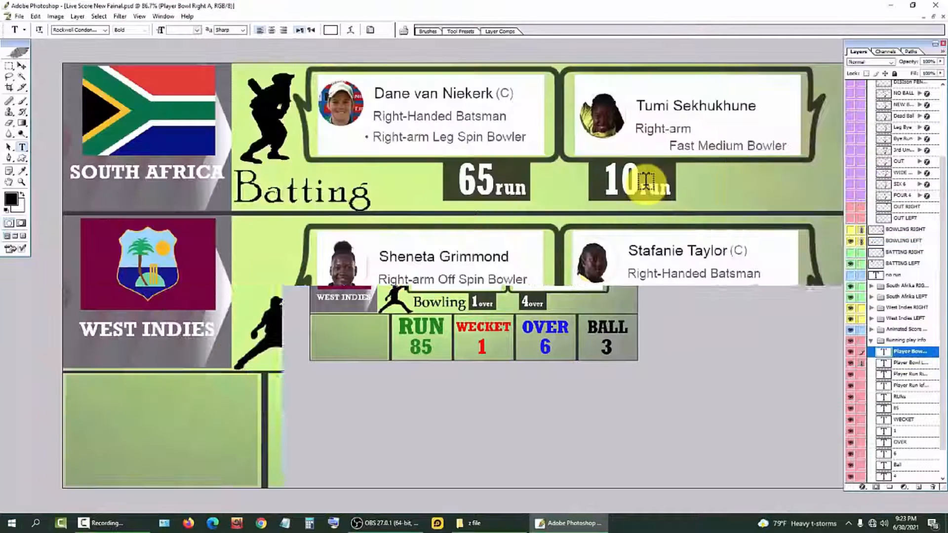
key(ctrl+minus)
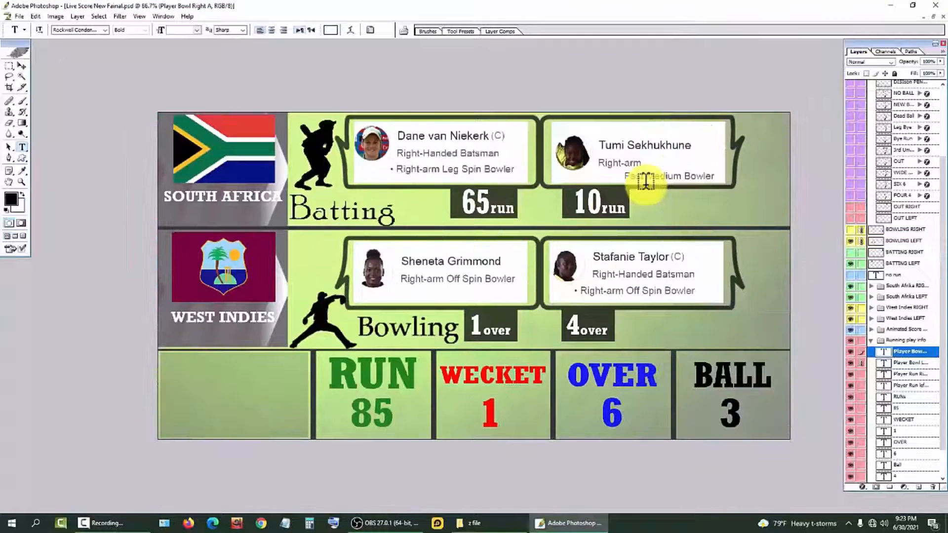
Hide the Sheneta Grimmond card in West Indies LEFT and the Stafanie Taylor card in West Indies RIGHT.
click(871, 219)
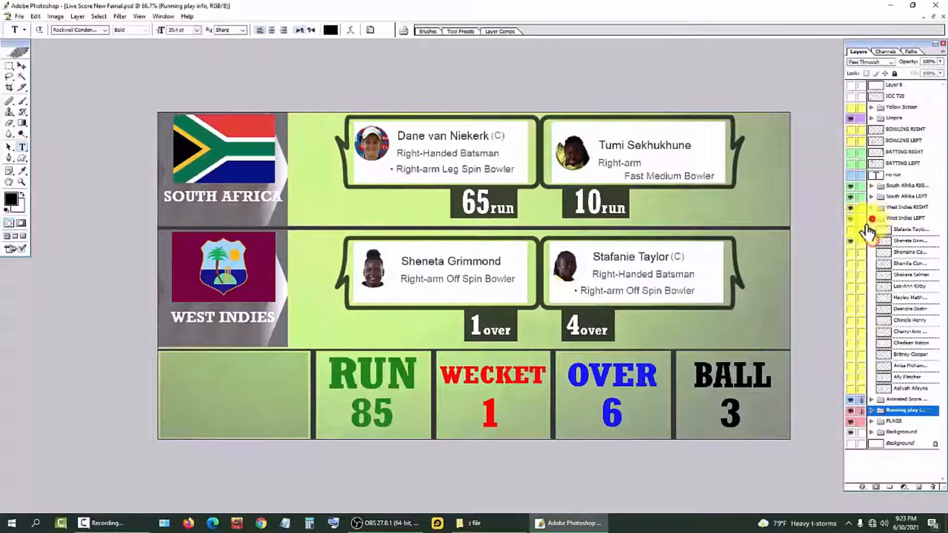
click(851, 241)
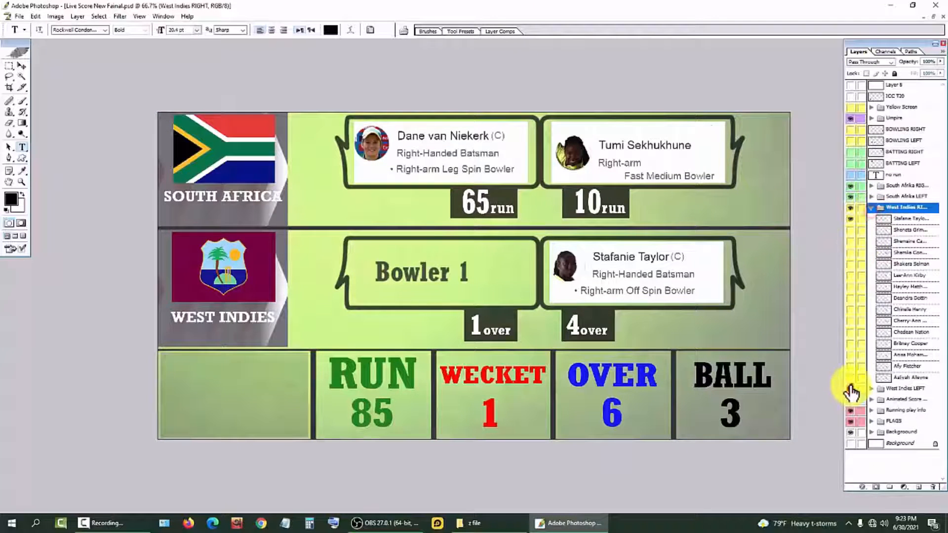
click(850, 219)
click(870, 207)
Hide the Dane van Niekerk card in South Afrika LEFT and the Tumi Sekhukhune card in South Afrika RIGHT, collapsing both groups.
click(870, 196)
click(850, 344)
click(870, 186)
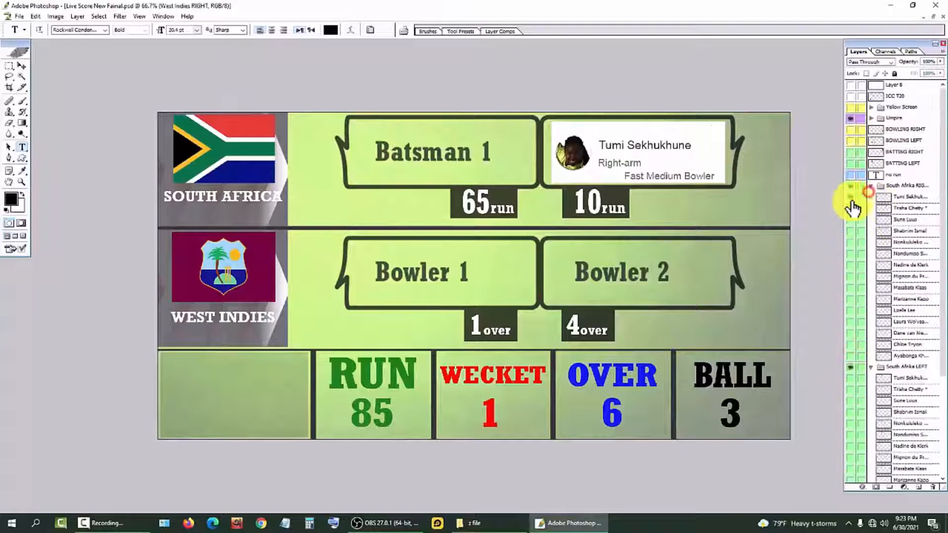
click(850, 197)
click(870, 186)
click(870, 196)
Show the Yellow Screen group with its TOSS text hidden and the "INDIA Women won by 18 runs" text visible.
click(850, 107)
click(870, 107)
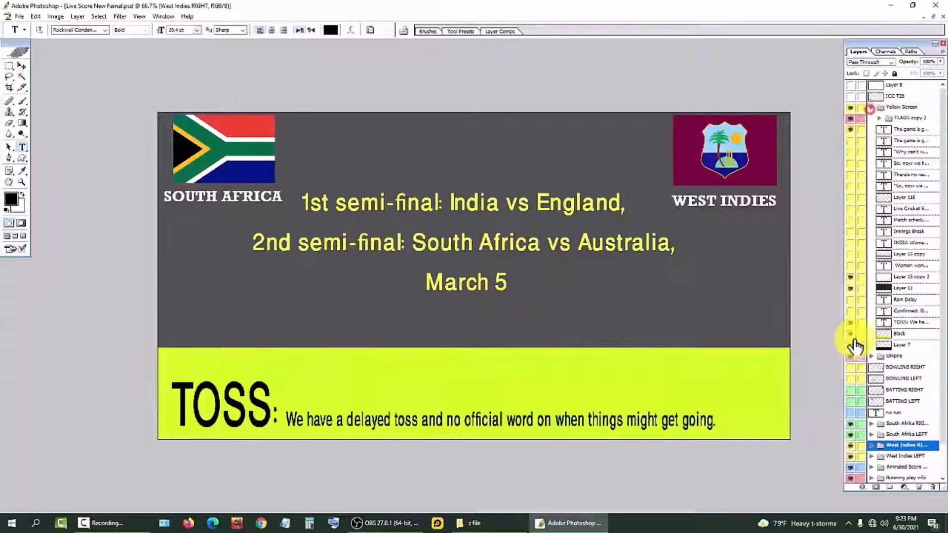
click(850, 344)
click(850, 336)
click(850, 321)
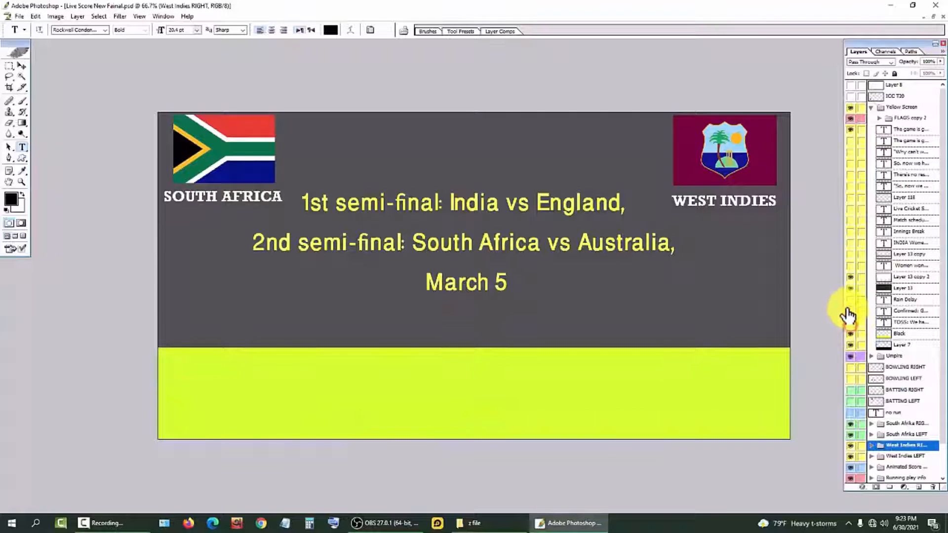
click(850, 243)
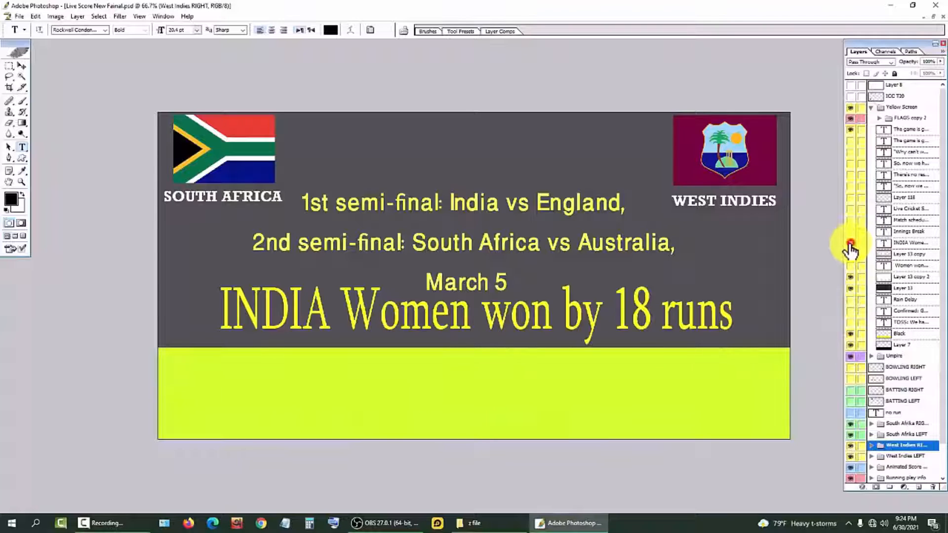
Hide the "INDIA Women won by 18 runs" and semi-final texts, and preview the next message texts in Yellow Screen one at a time.
click(850, 243)
click(849, 129)
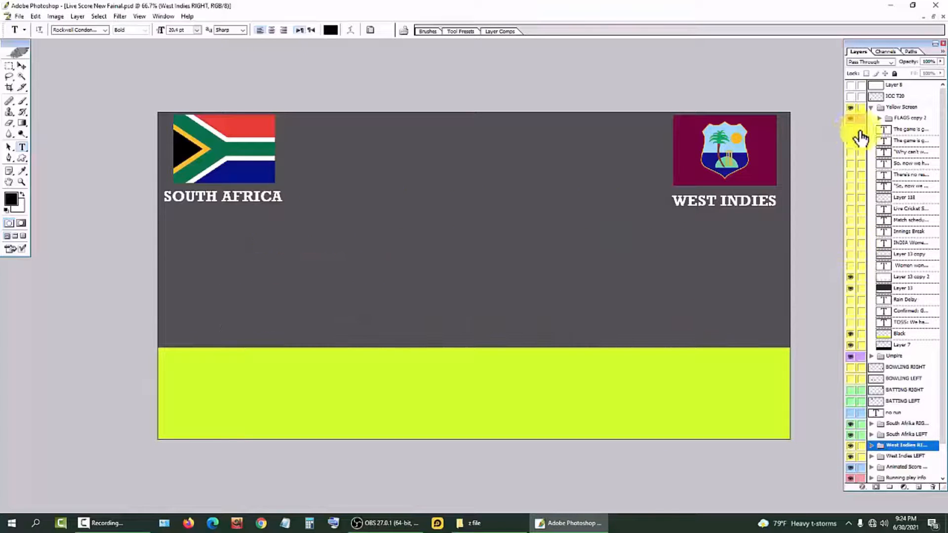
click(850, 129)
click(850, 129)
click(850, 140)
click(850, 141)
click(852, 153)
click(851, 153)
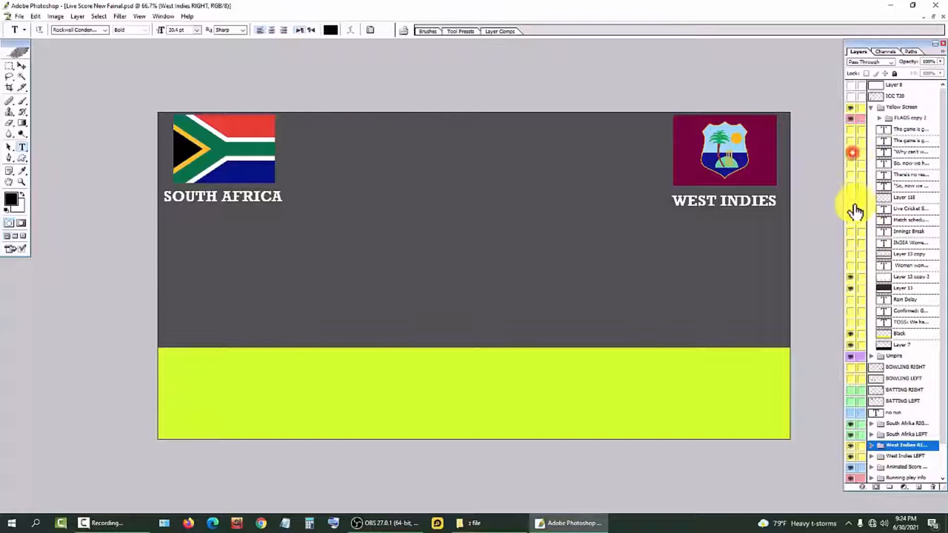
Show the Layer 118 line and preview the "Live Cricket Score" and "Match scheduled to begin at 14.00 GMT" texts, leaving both texts hidden.
click(849, 208)
click(849, 208)
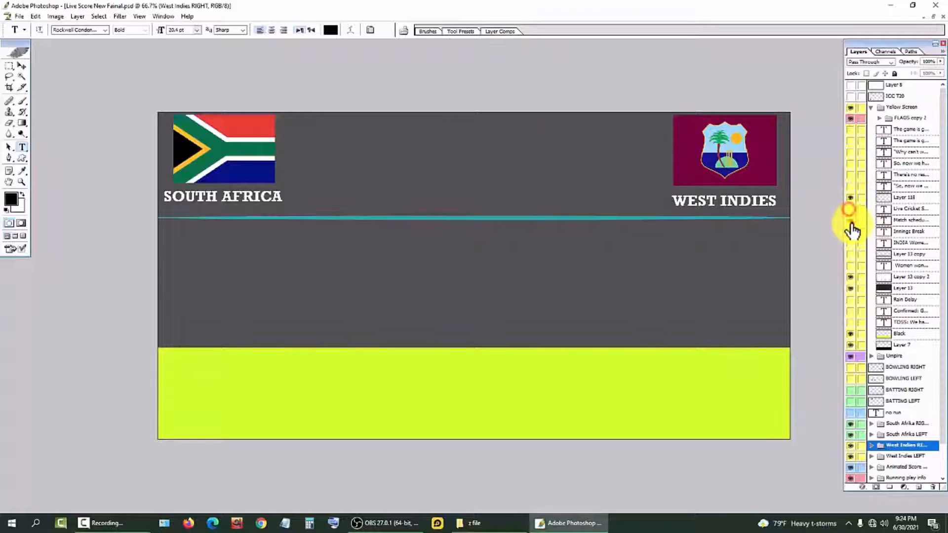
click(850, 219)
click(850, 220)
click(849, 219)
click(850, 208)
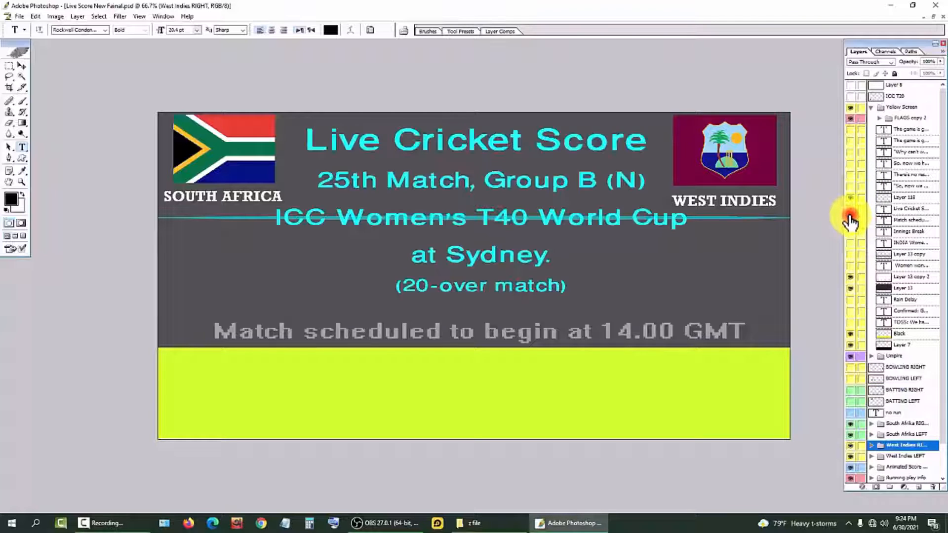
click(849, 209)
click(850, 220)
Toggle the Yellow Screen group and the two flag images in FLAGS copy 2 to preview them, leaving Yellow Screen collapsed and hidden.
click(878, 118)
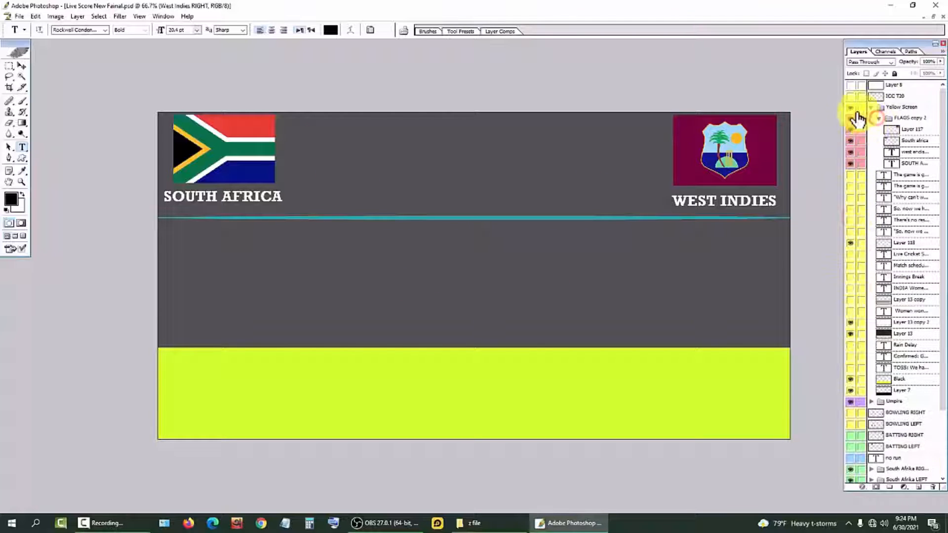
click(850, 107)
click(850, 107)
click(849, 107)
click(850, 107)
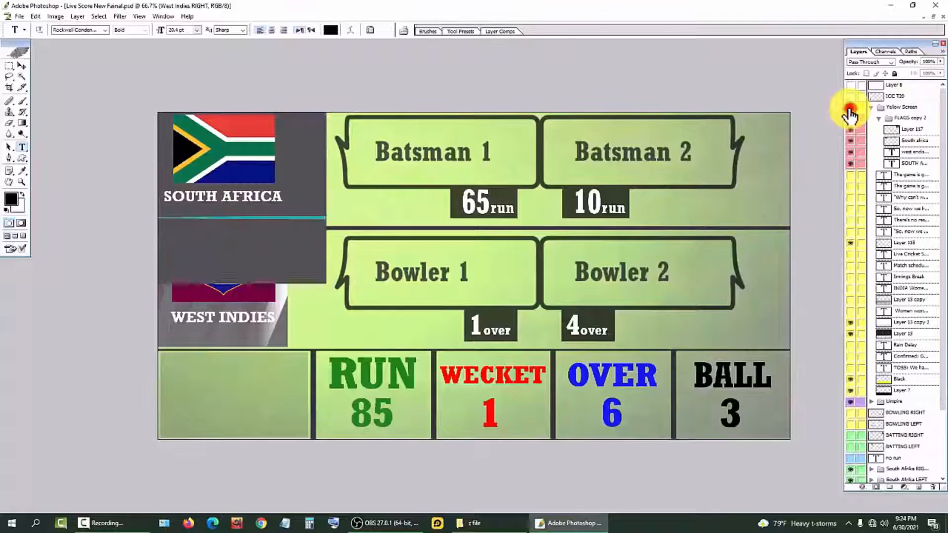
click(851, 130)
click(850, 129)
click(851, 140)
click(850, 140)
click(871, 108)
click(850, 107)
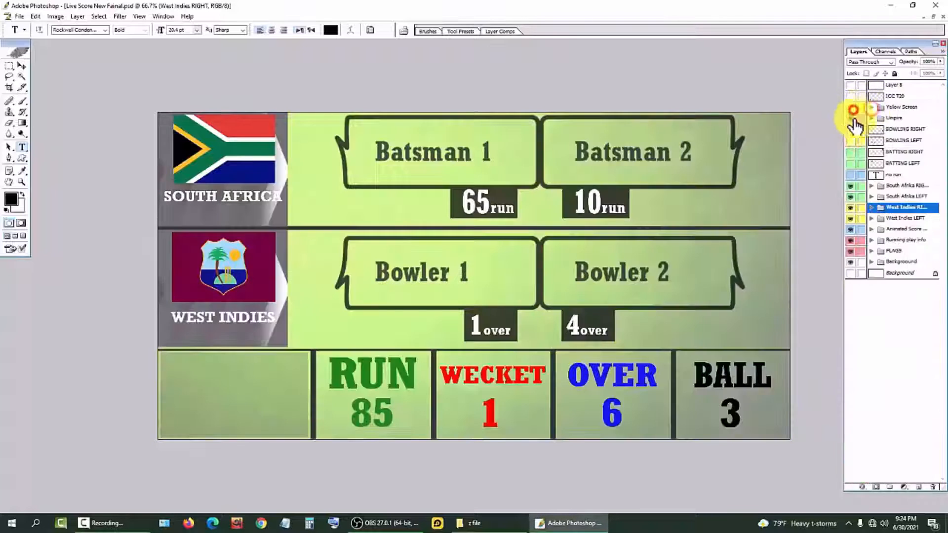